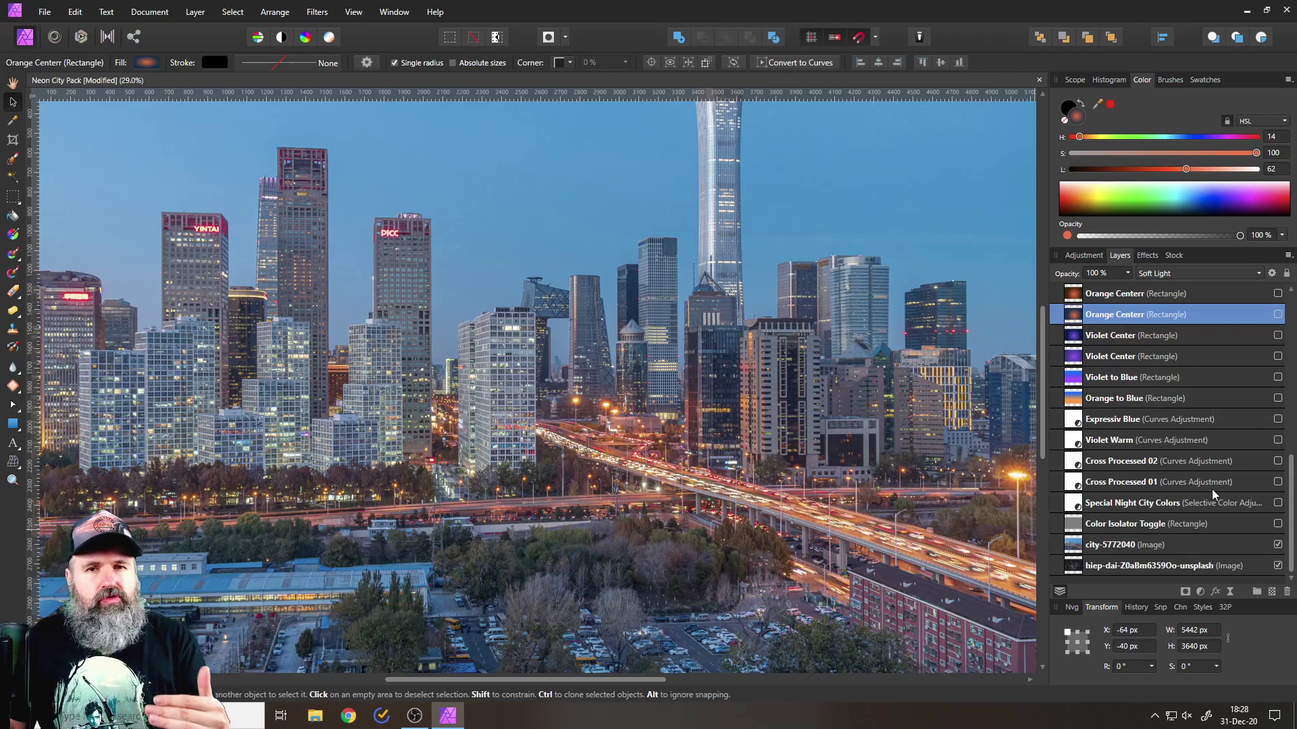
# - Preview the washed-out Color Isolator Toggle look on the skyline up close, then hide it again
pyautogui.click(1125, 524)
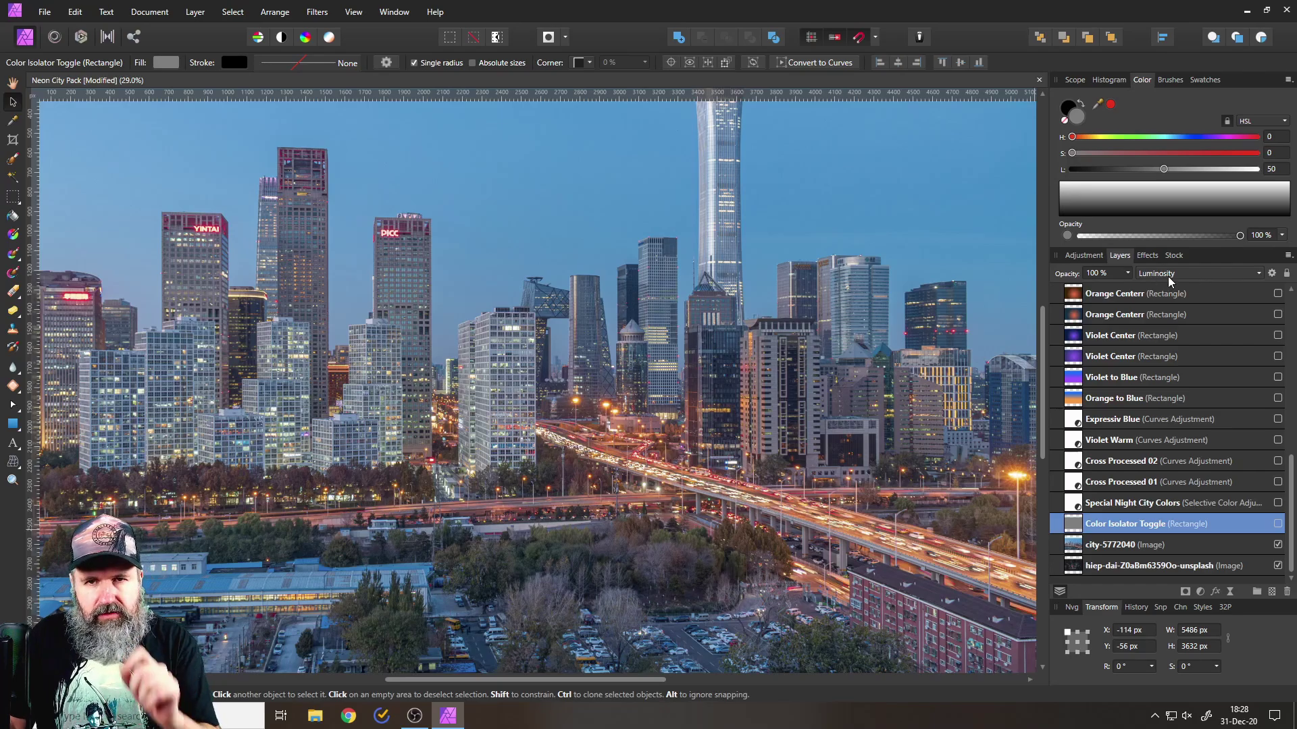
pyautogui.click(1277, 524)
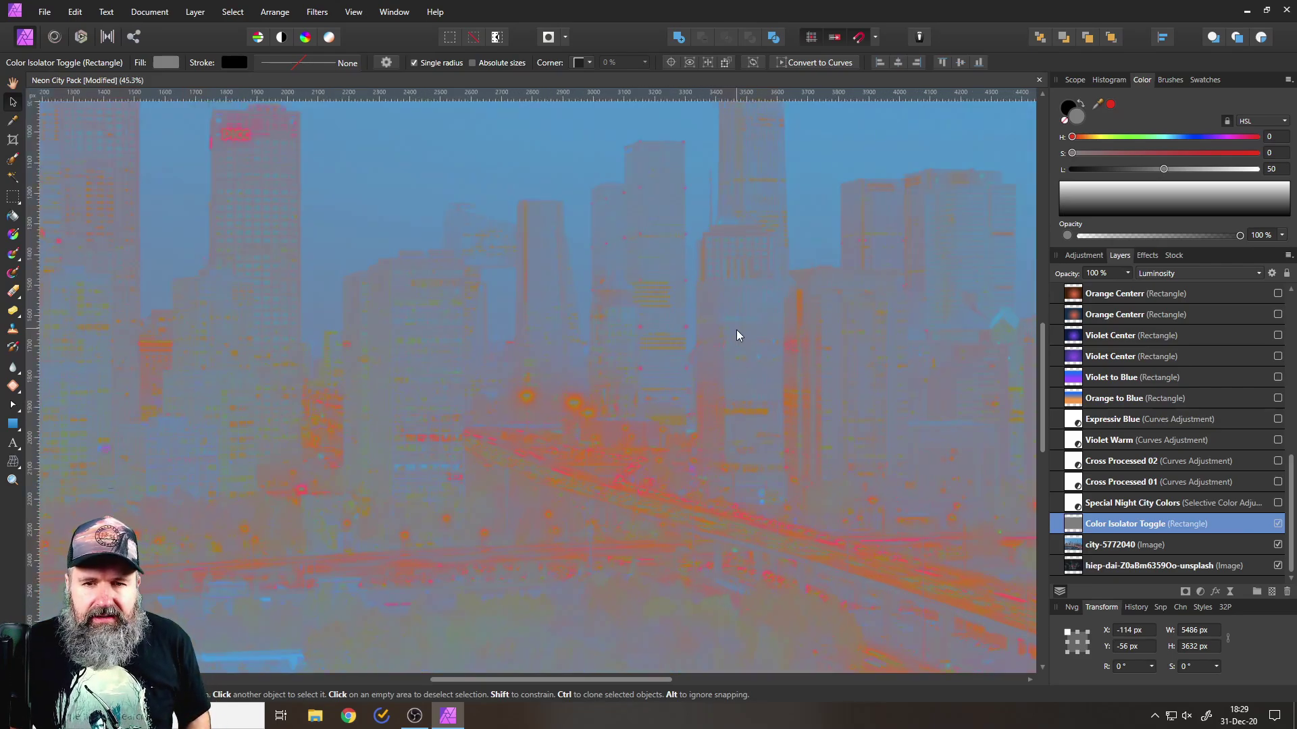
pyautogui.scroll(3, 664, 408)
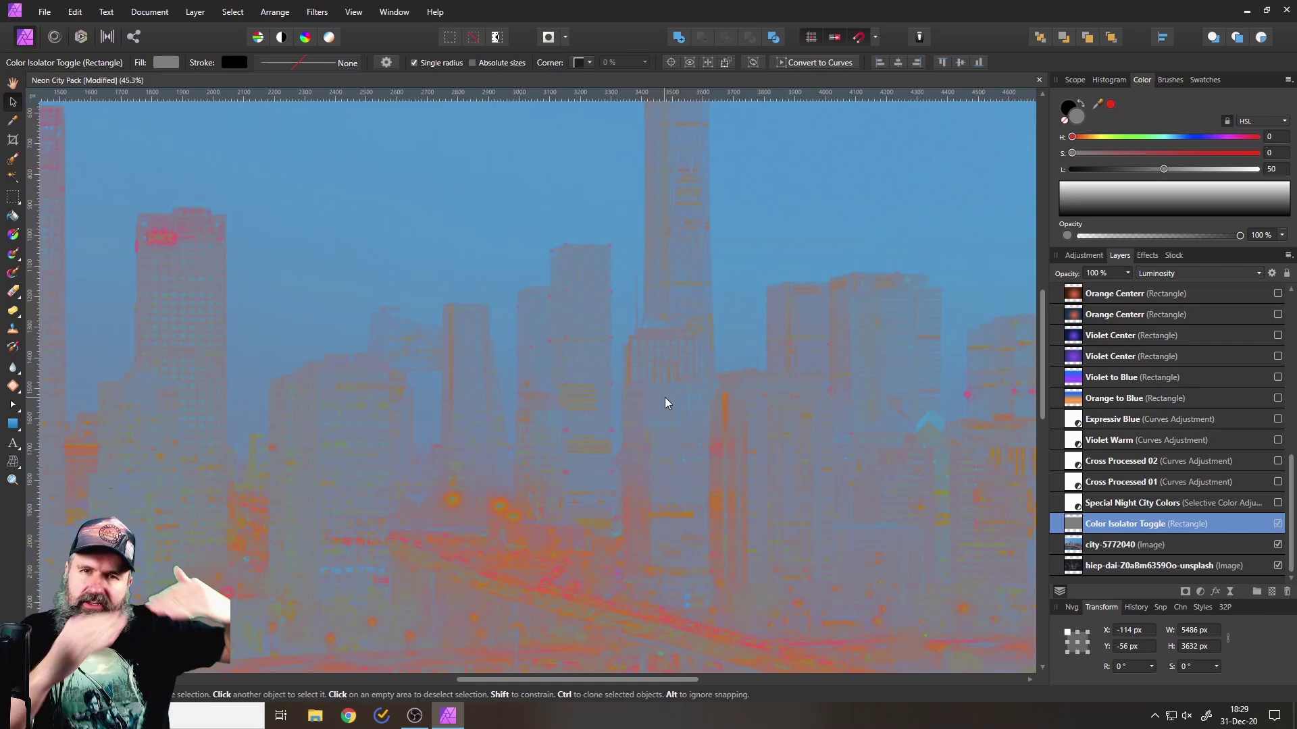
pyautogui.scroll(-4, 569, 377)
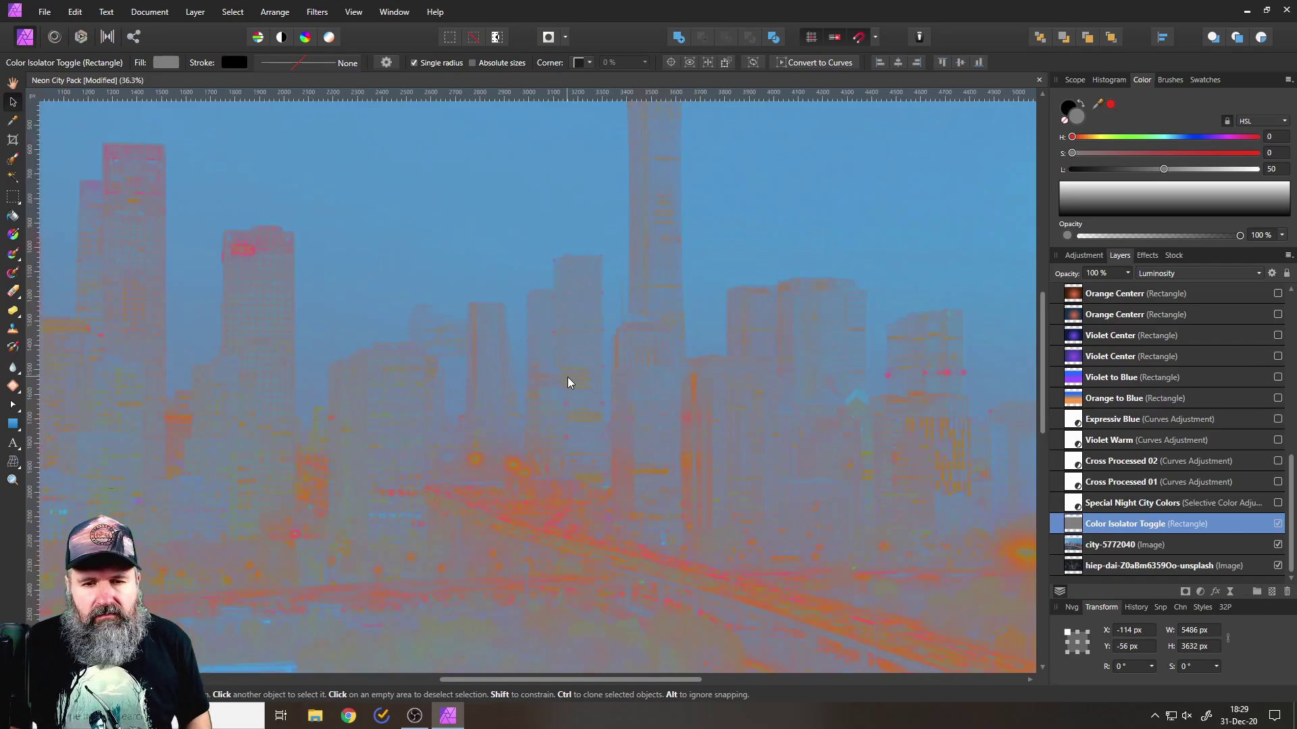
pyautogui.scroll(2, 697, 372)
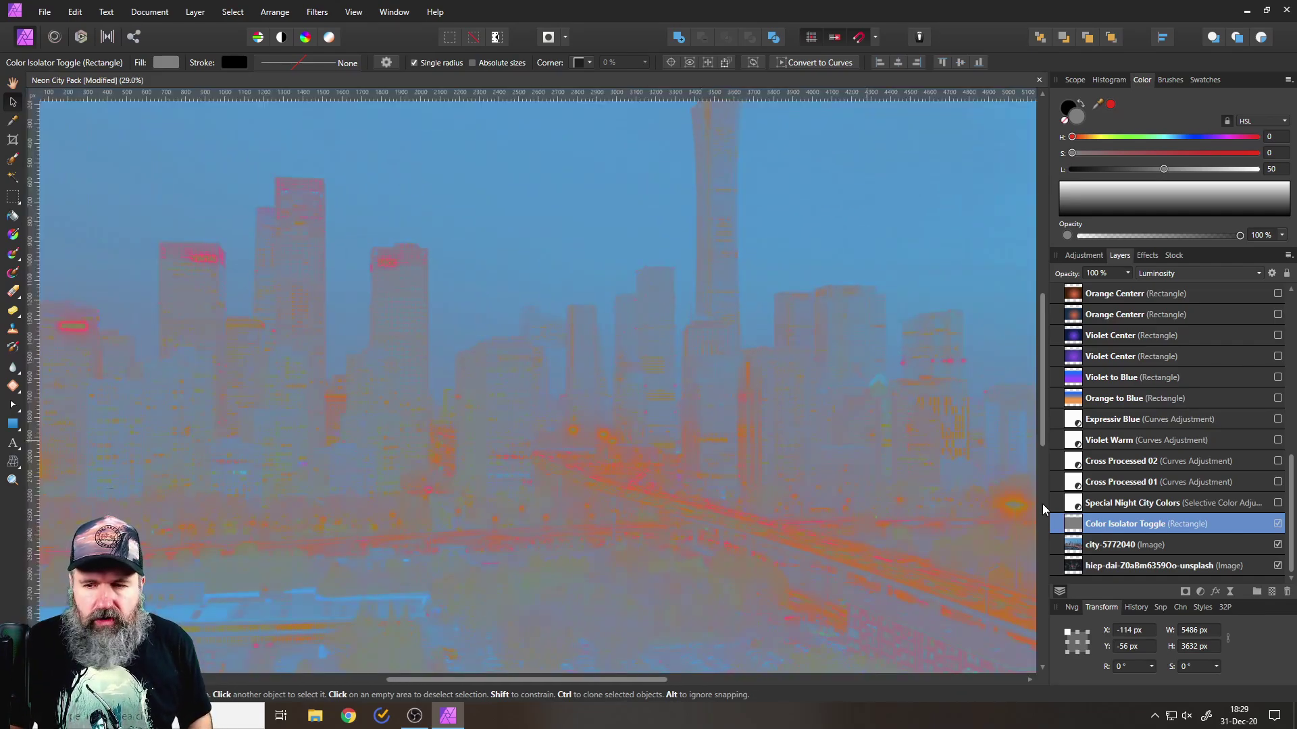
pyautogui.click(1277, 523)
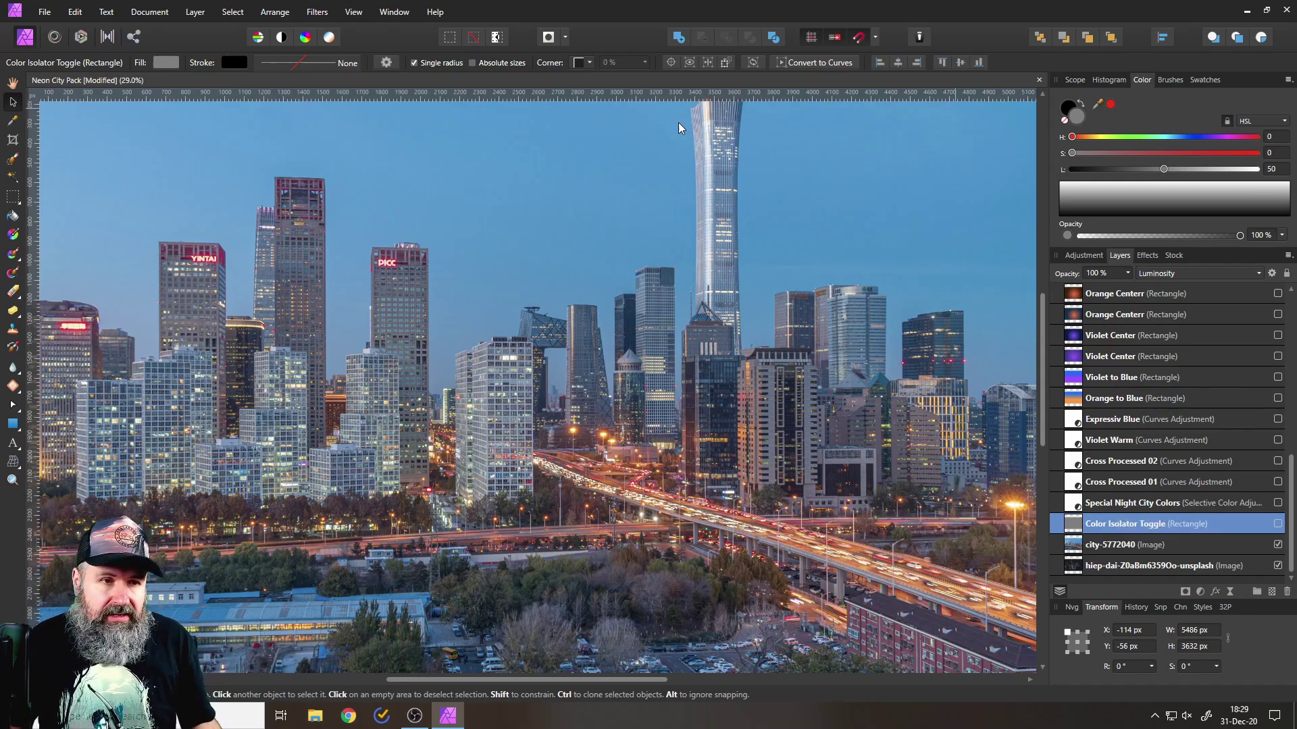
# - Place the alley photo hiep-dai-uDvcxeACIV0-unsplash from Downloads onto the canvas
pyautogui.click(36, 16)
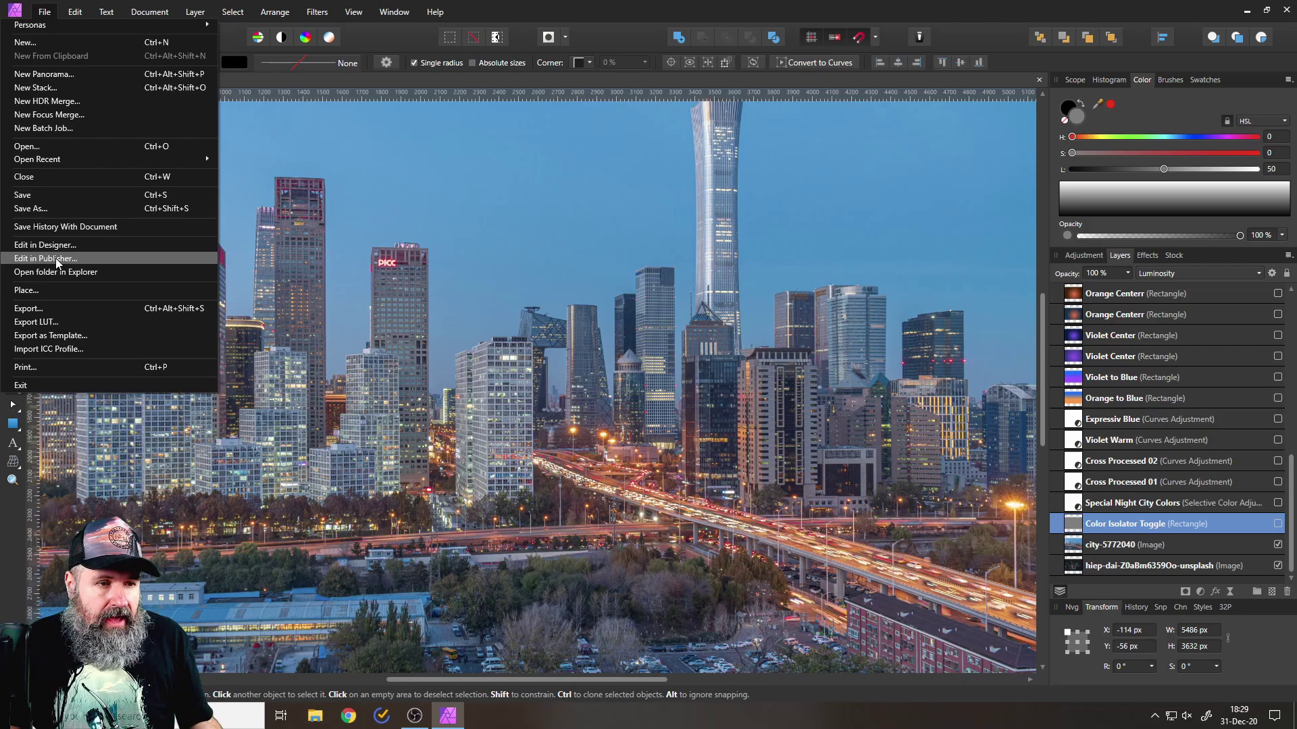
pyautogui.click(43, 290)
pyautogui.scroll(-5, 473, 406)
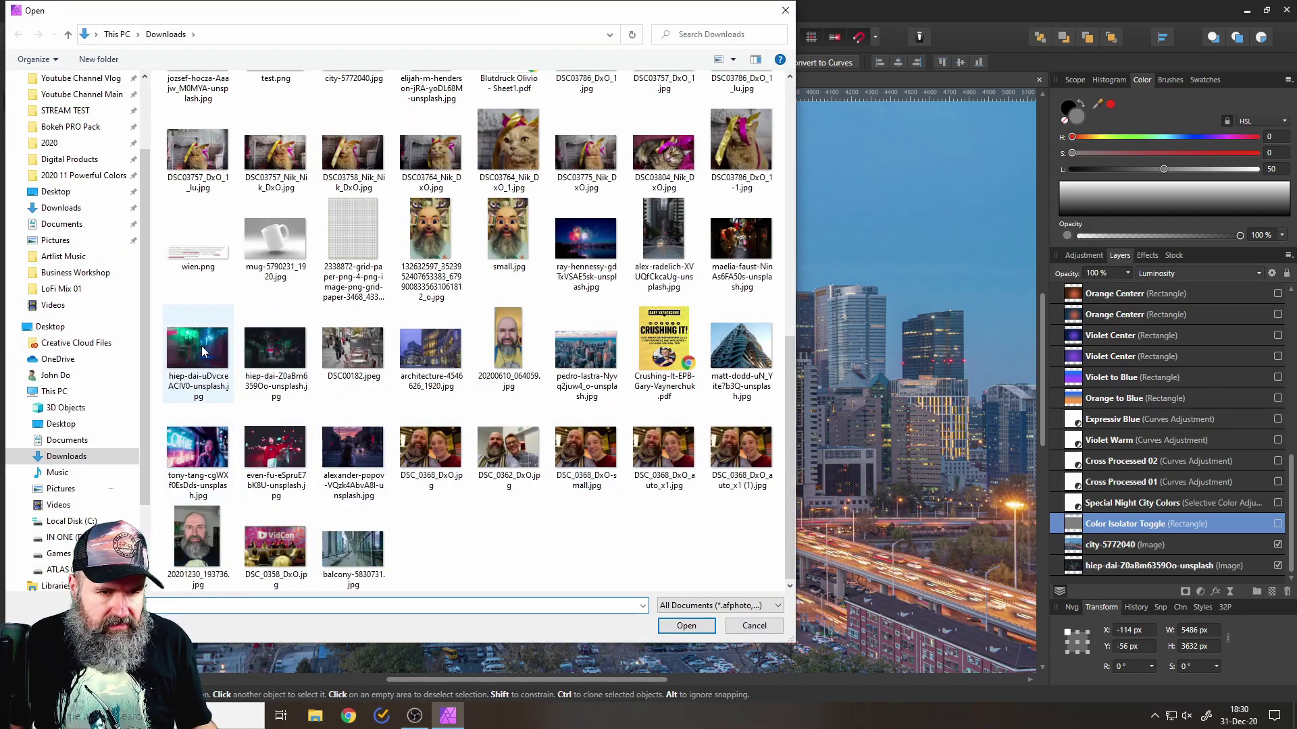
pyautogui.doubleClick(202, 351)
pyautogui.click(604, 404)
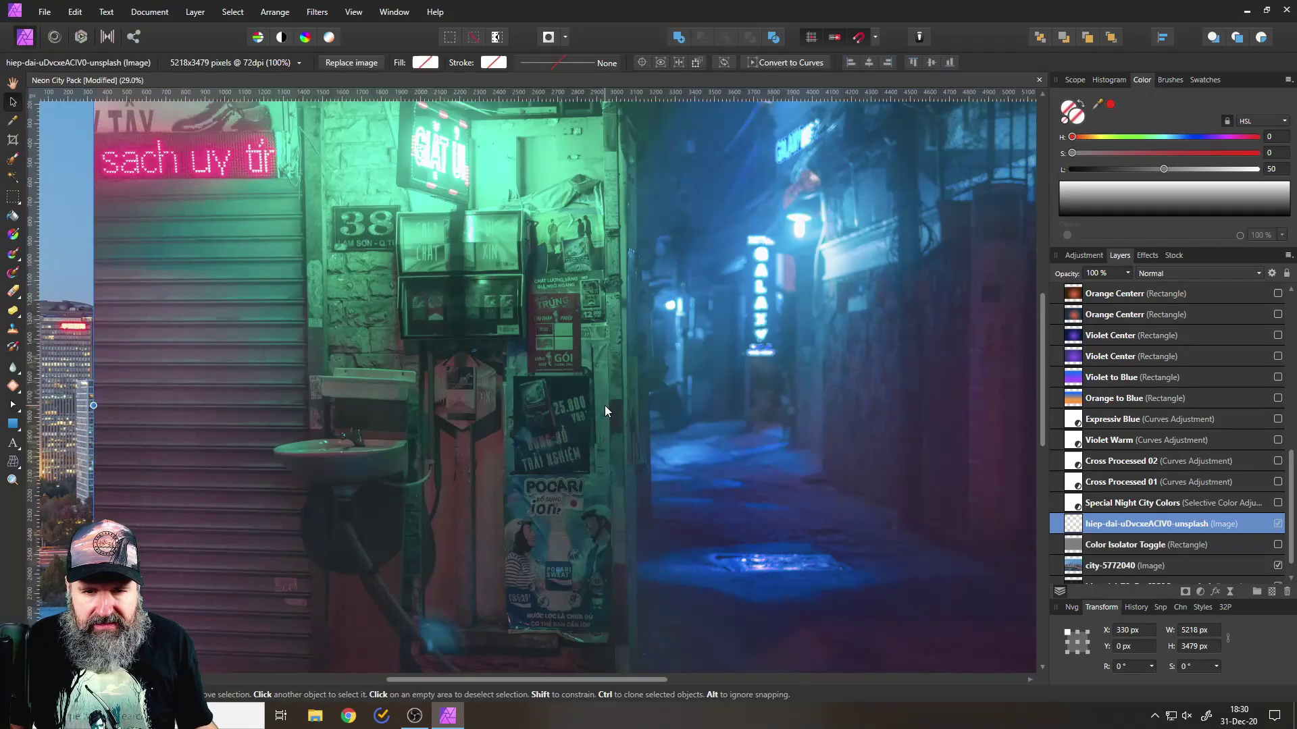
# - Align the alley photo to the canvas's left edge and stack it just below Color Isolator Toggle
pyautogui.scroll(-2, 597, 397)
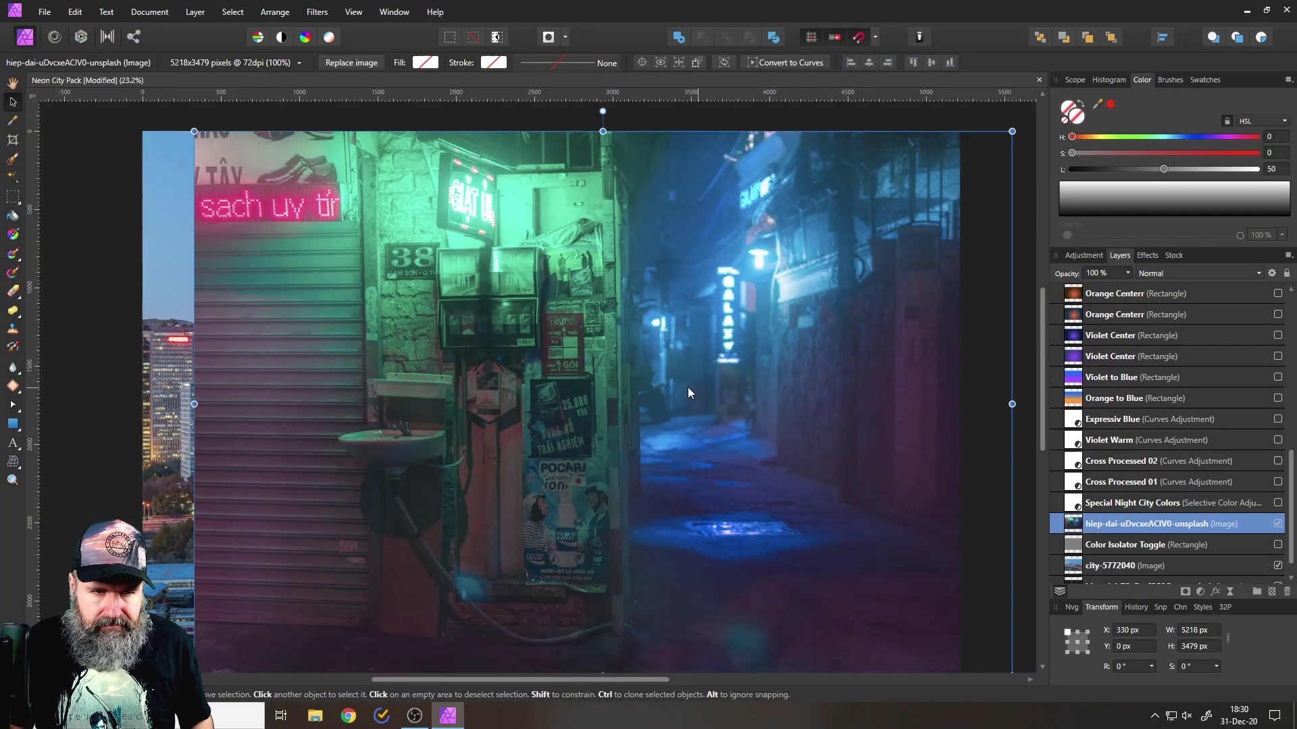
pyautogui.moveTo(688, 387); pyautogui.dragTo(643, 390)
pyautogui.scroll(-1, 1077, 523)
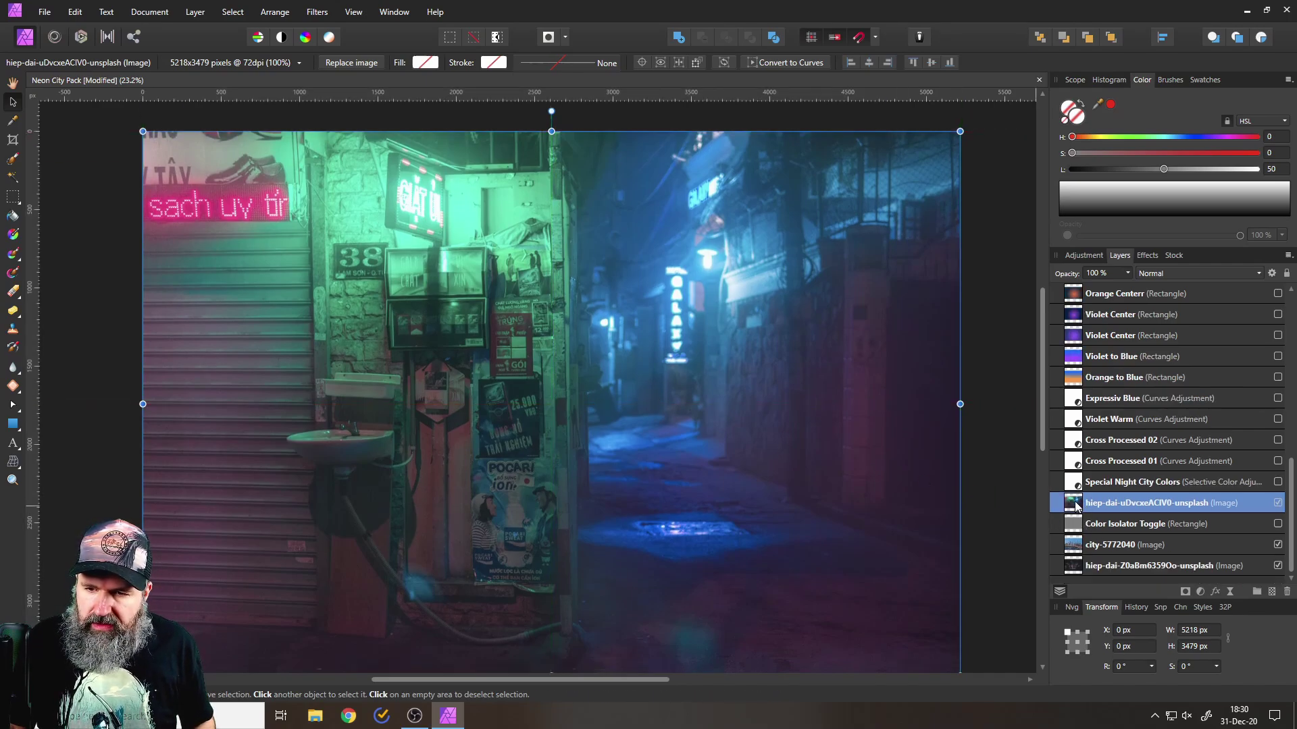
pyautogui.moveTo(1078, 532); pyautogui.dragTo(1078, 534)
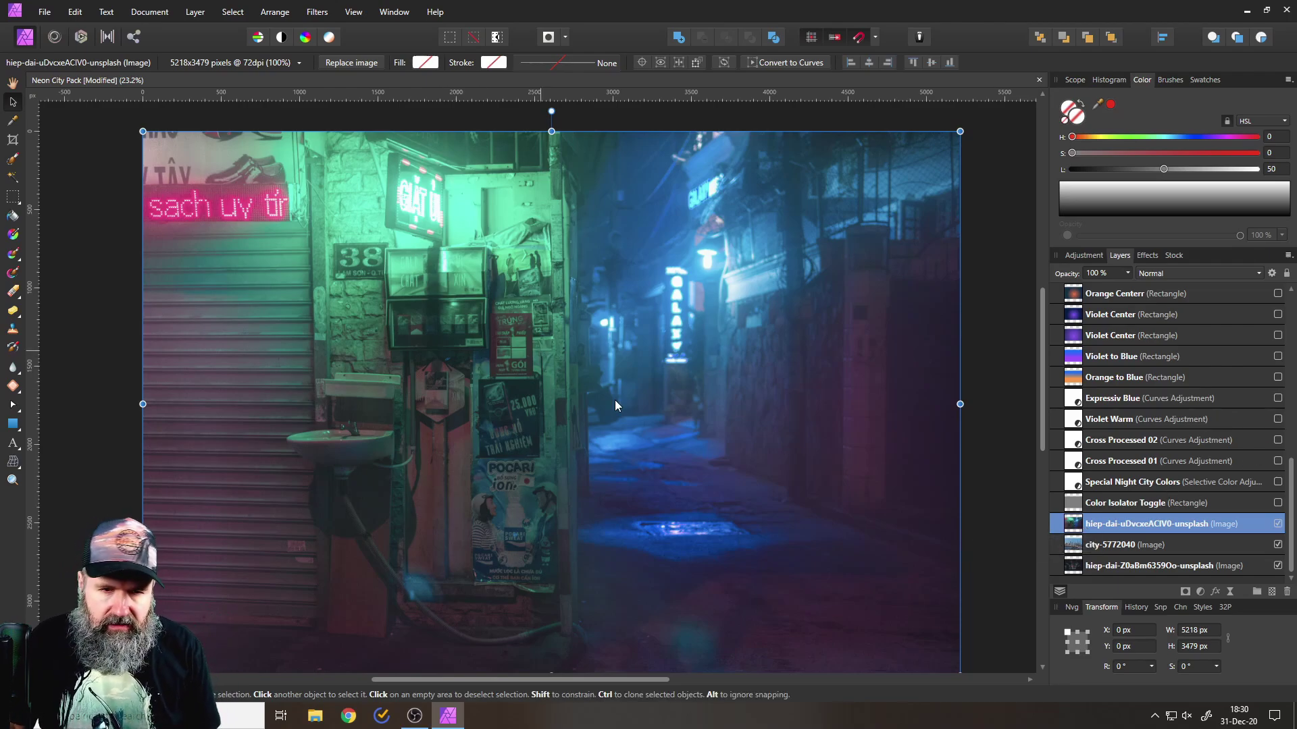
# - Select the hiep-dai-Z0a8m6359Oo-unsplash layer, then preview and hide Neon City 01, 02 and 03 in turn
pyautogui.click(982, 402)
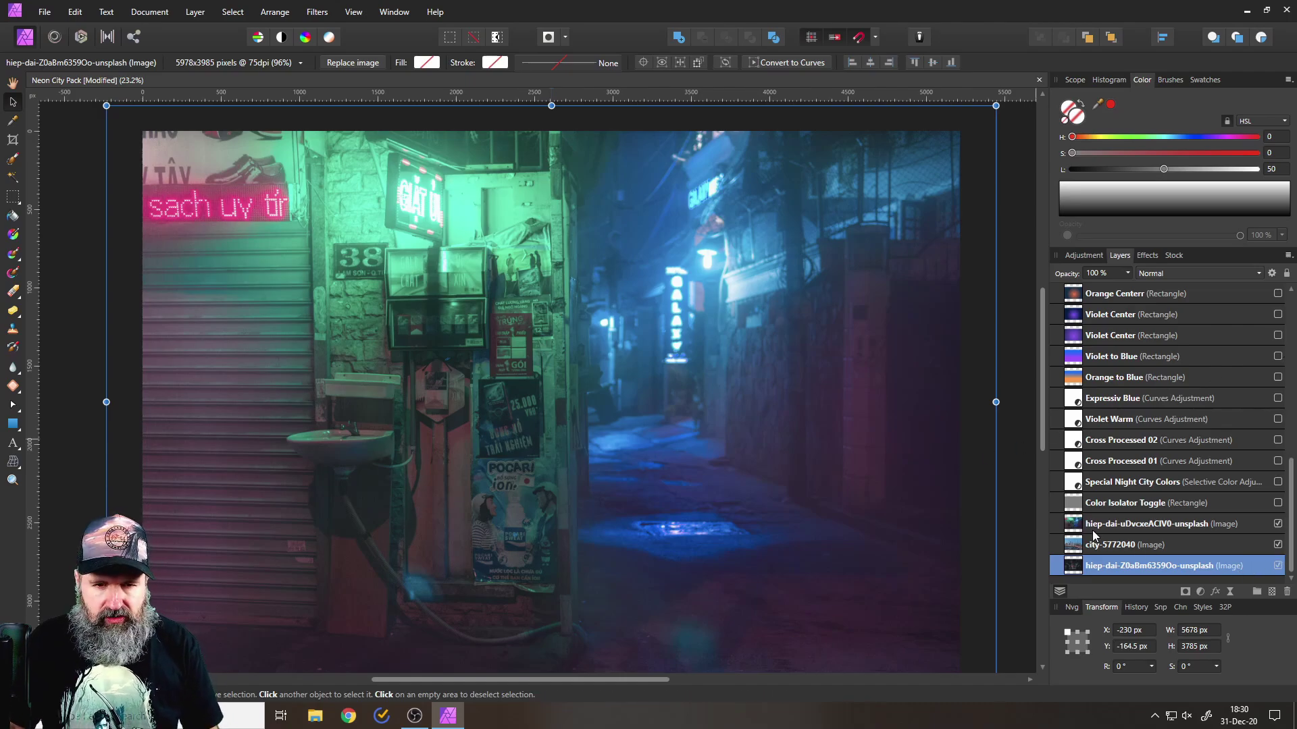
pyautogui.scroll(10, 1217, 430)
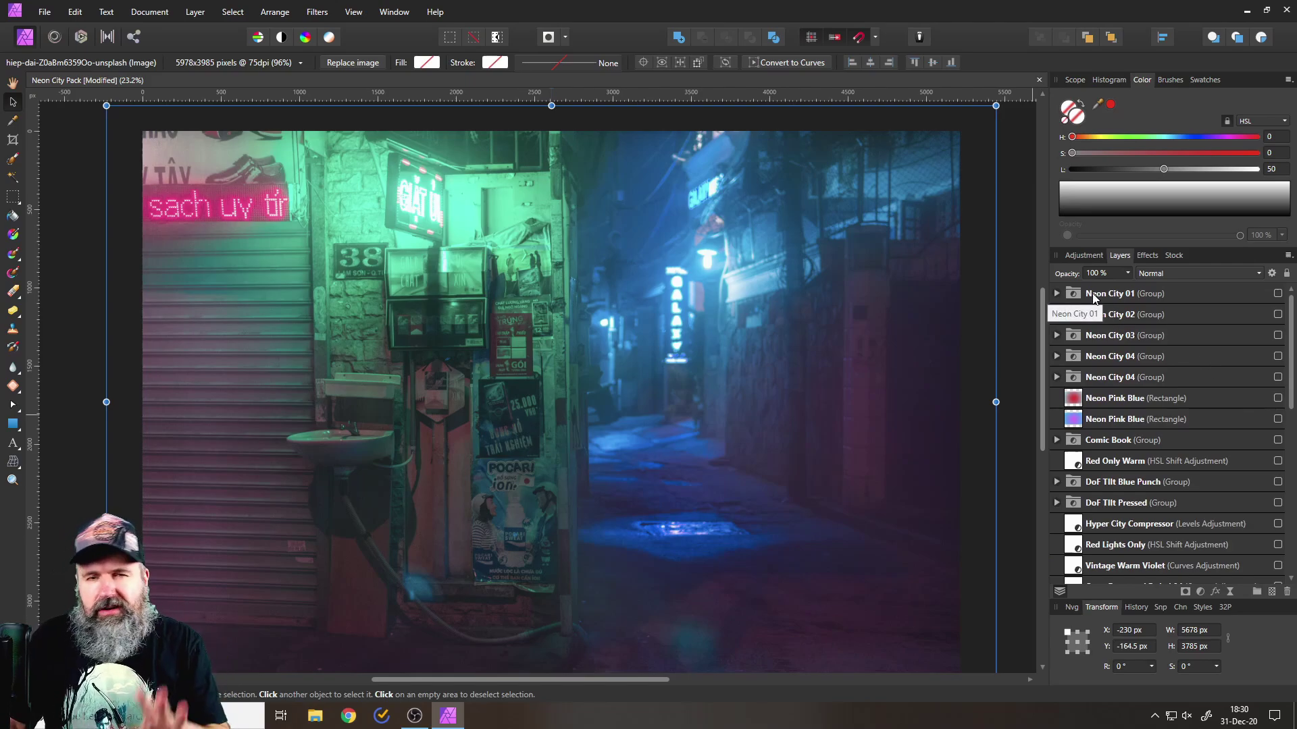
pyautogui.click(1278, 294)
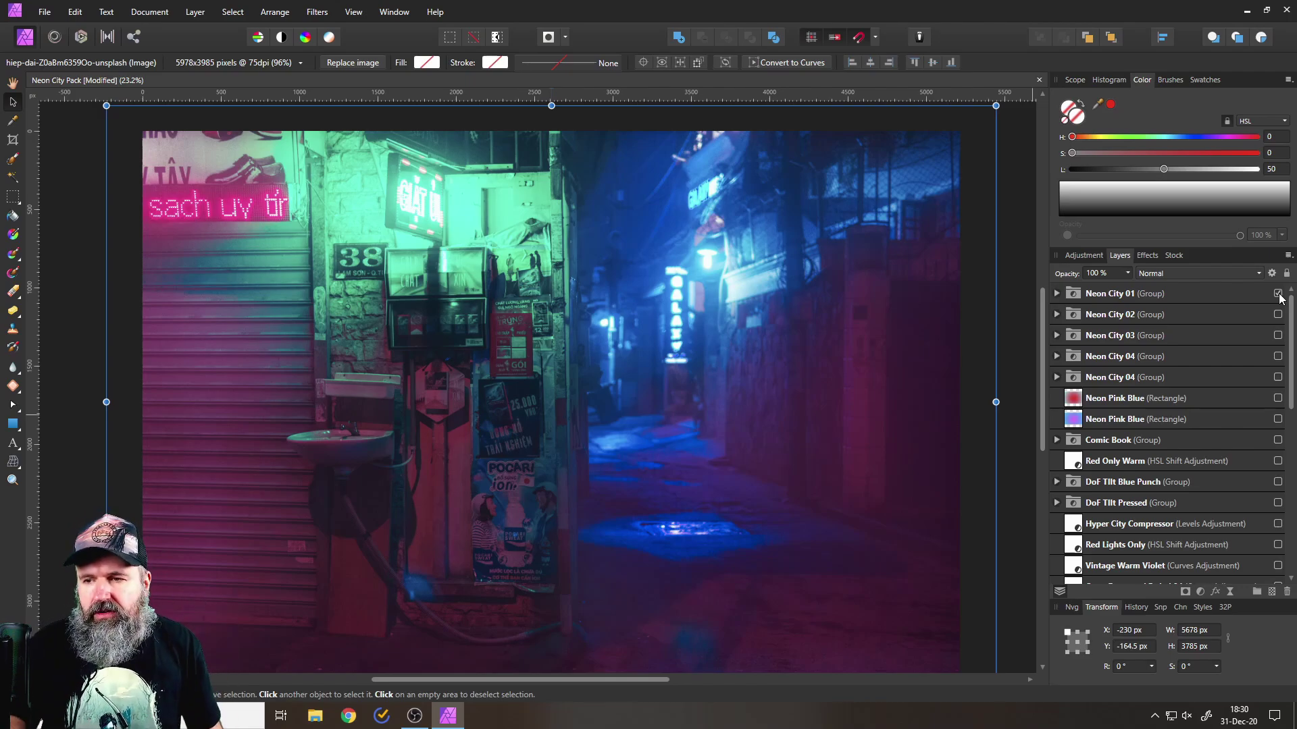
pyautogui.click(1279, 294)
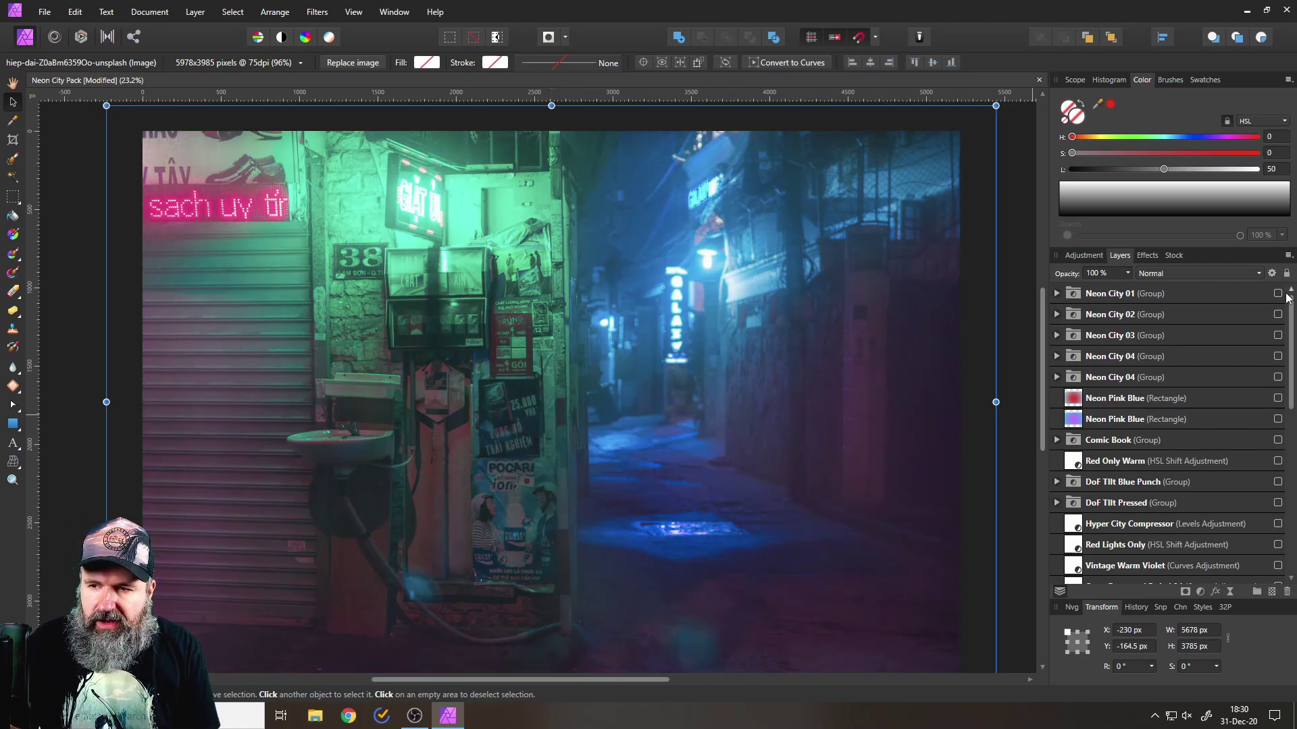
pyautogui.click(1277, 314)
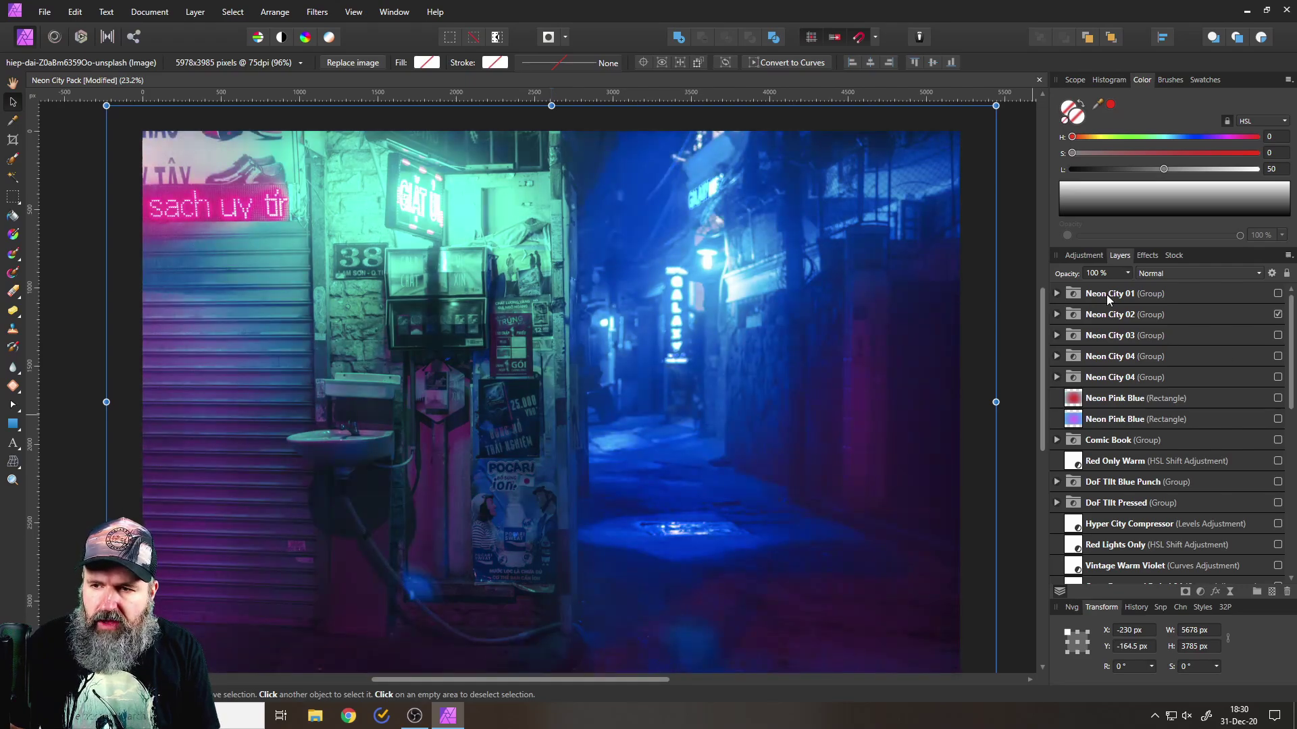
pyautogui.click(1278, 314)
pyautogui.click(1278, 335)
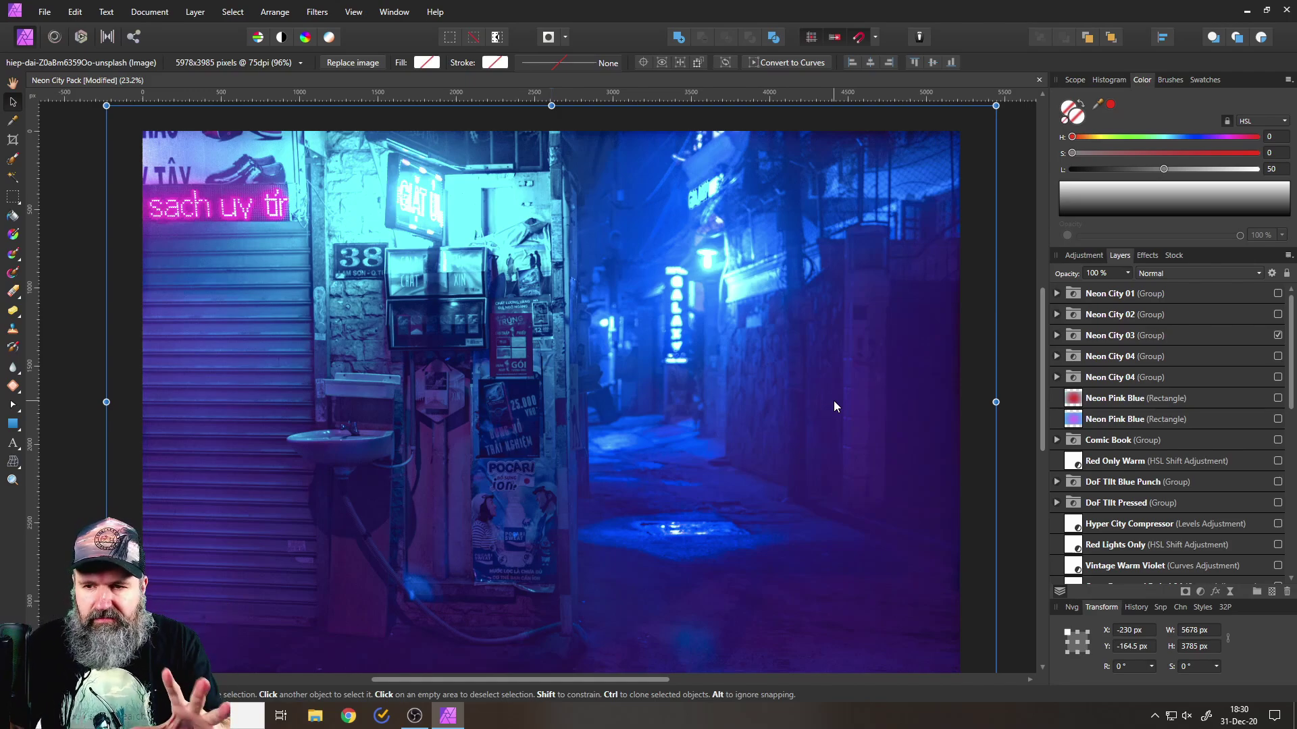
pyautogui.click(1277, 335)
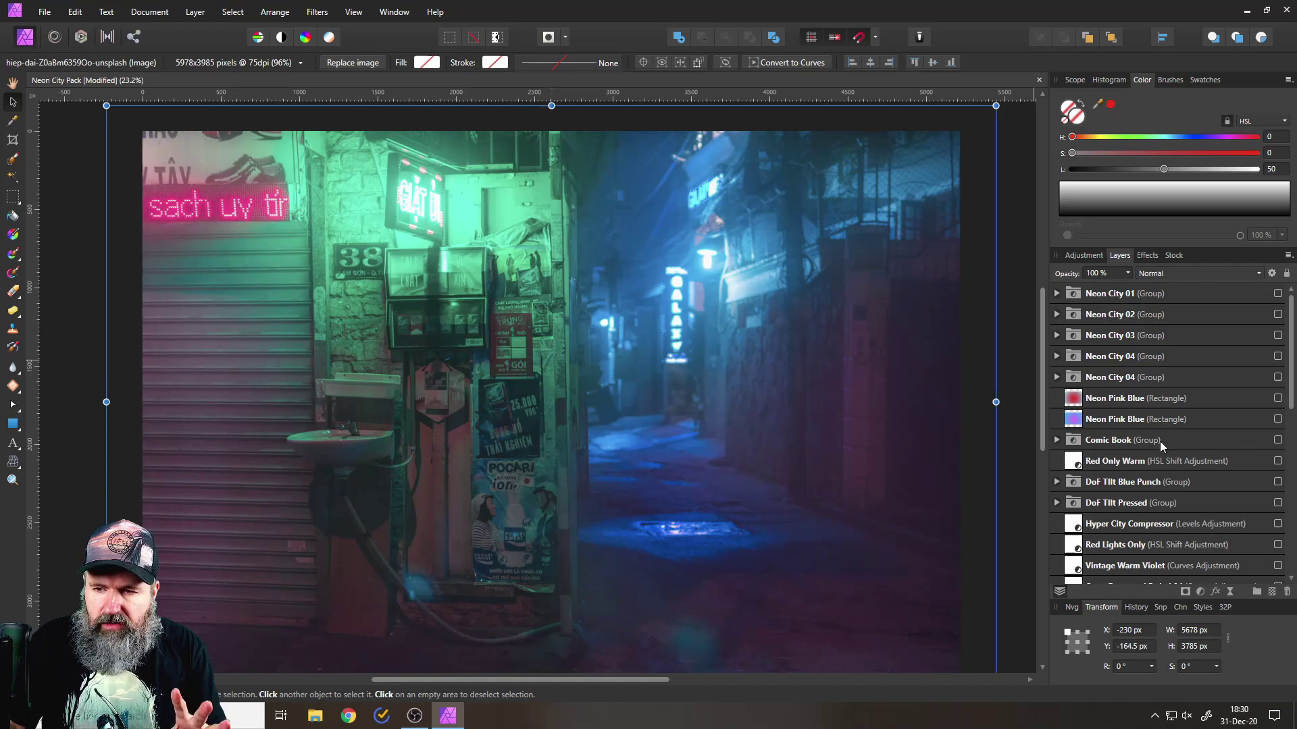
pyautogui.scroll(-10, 1169, 449)
# - Hide the top two photos to reveal the dark alley, briefly previewing Neon City 03 and 04
pyautogui.click(1278, 525)
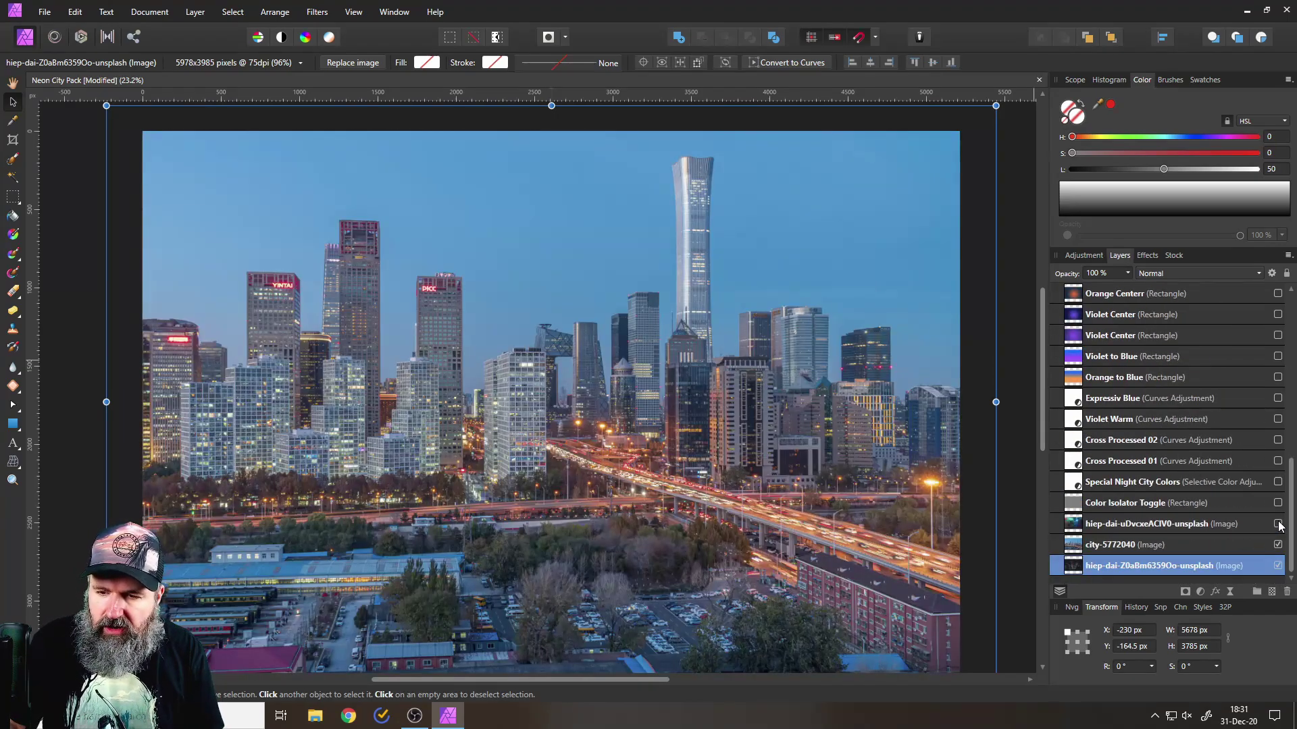
pyautogui.click(1277, 544)
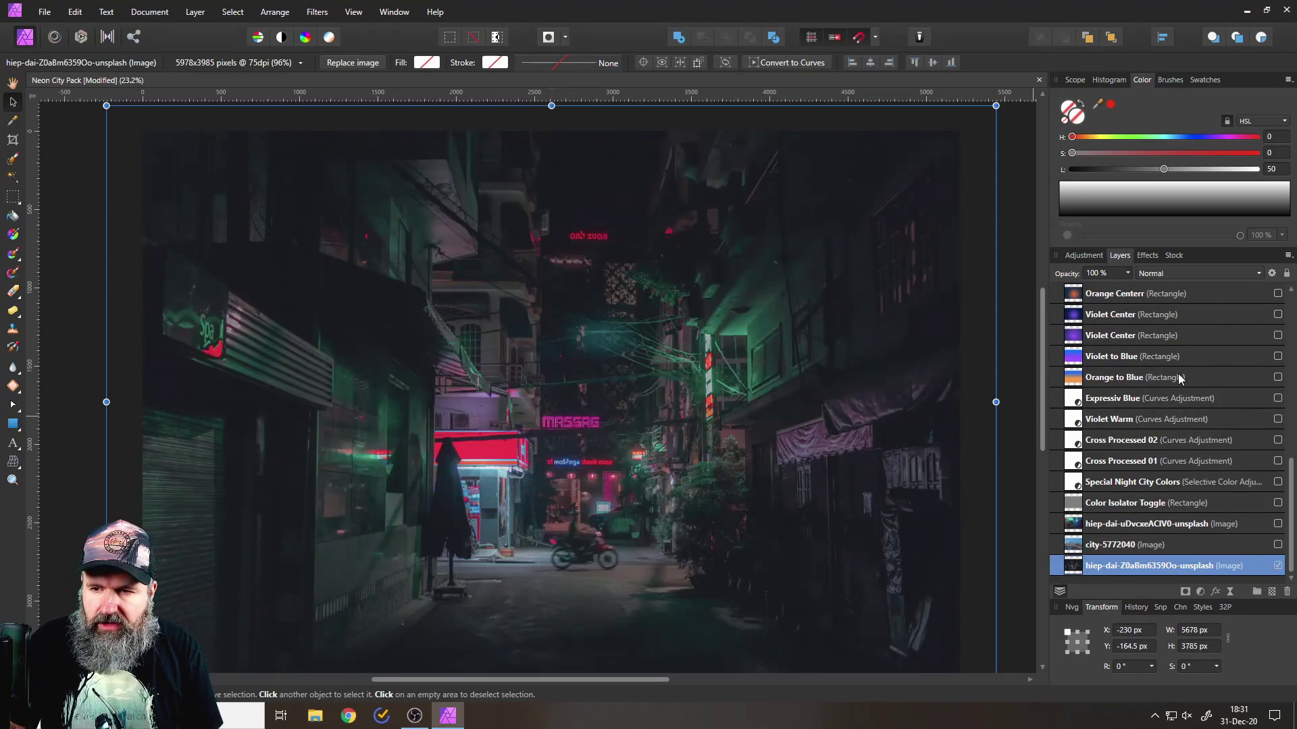
pyautogui.scroll(10, 1178, 374)
pyautogui.click(1278, 335)
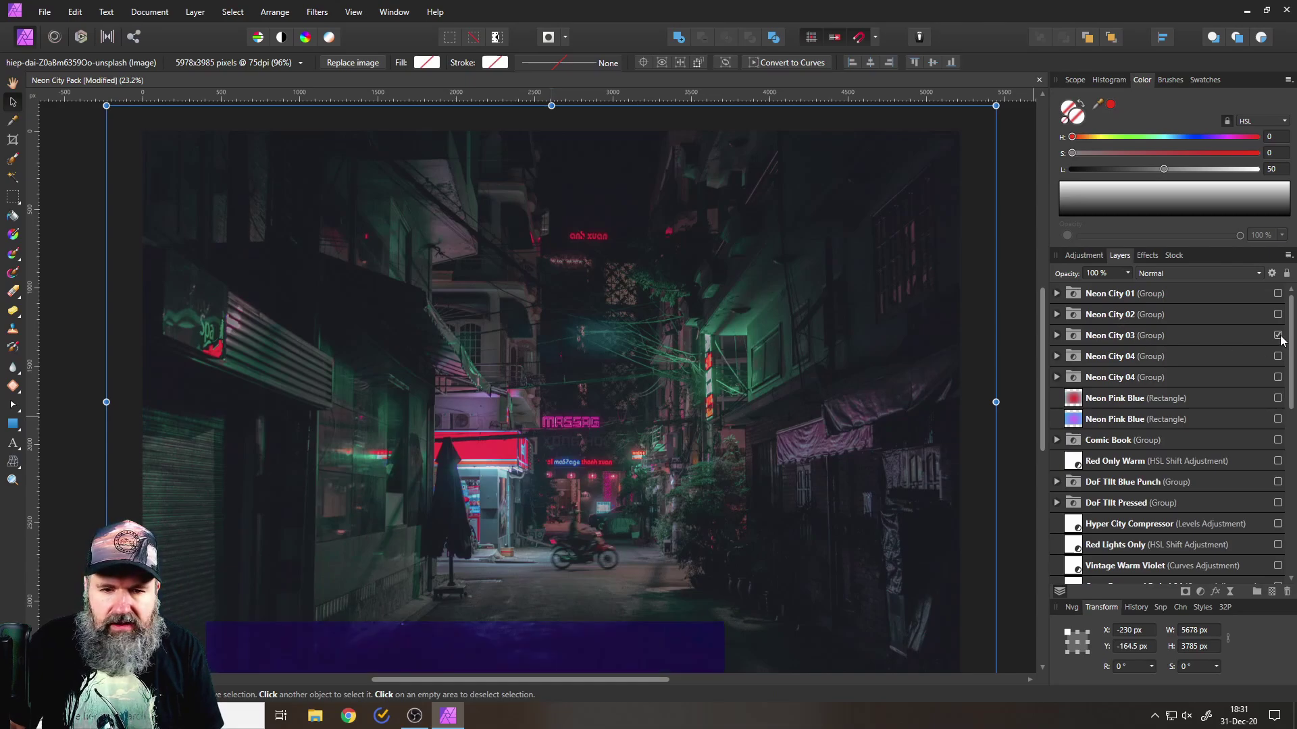
pyautogui.click(1278, 335)
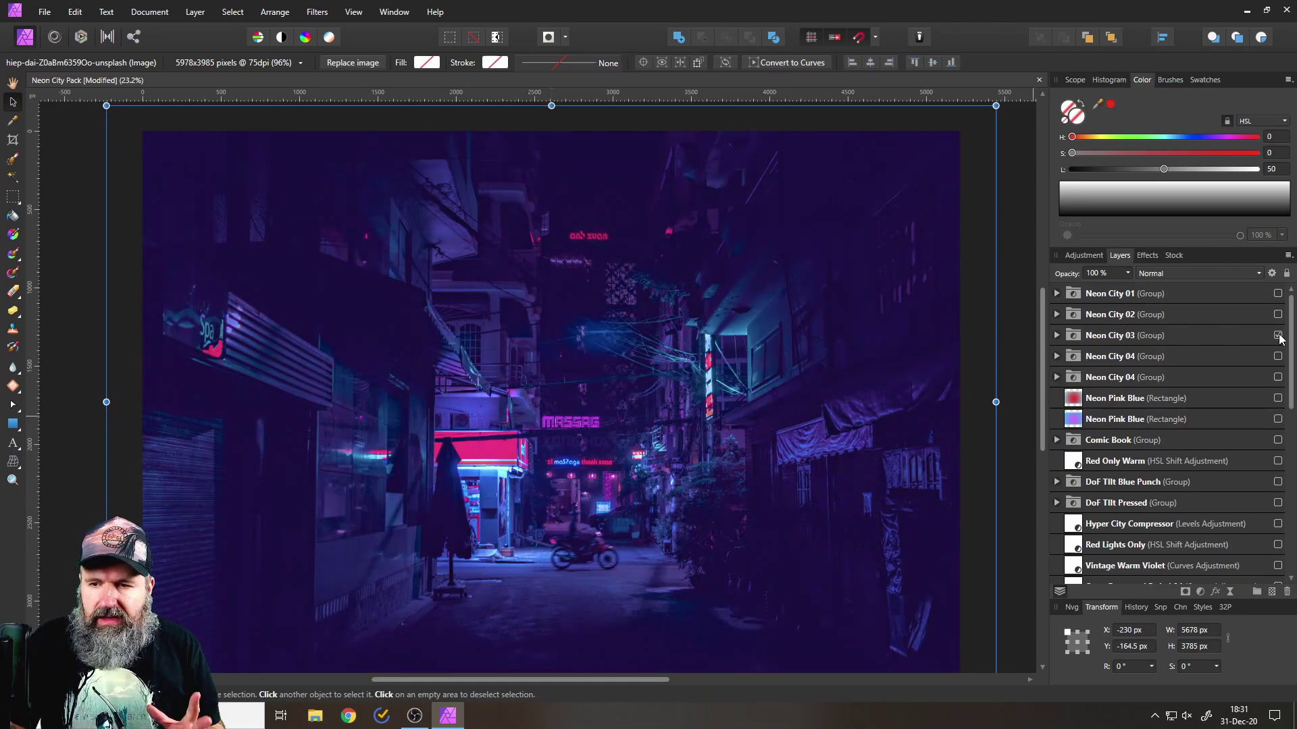
pyautogui.click(1278, 356)
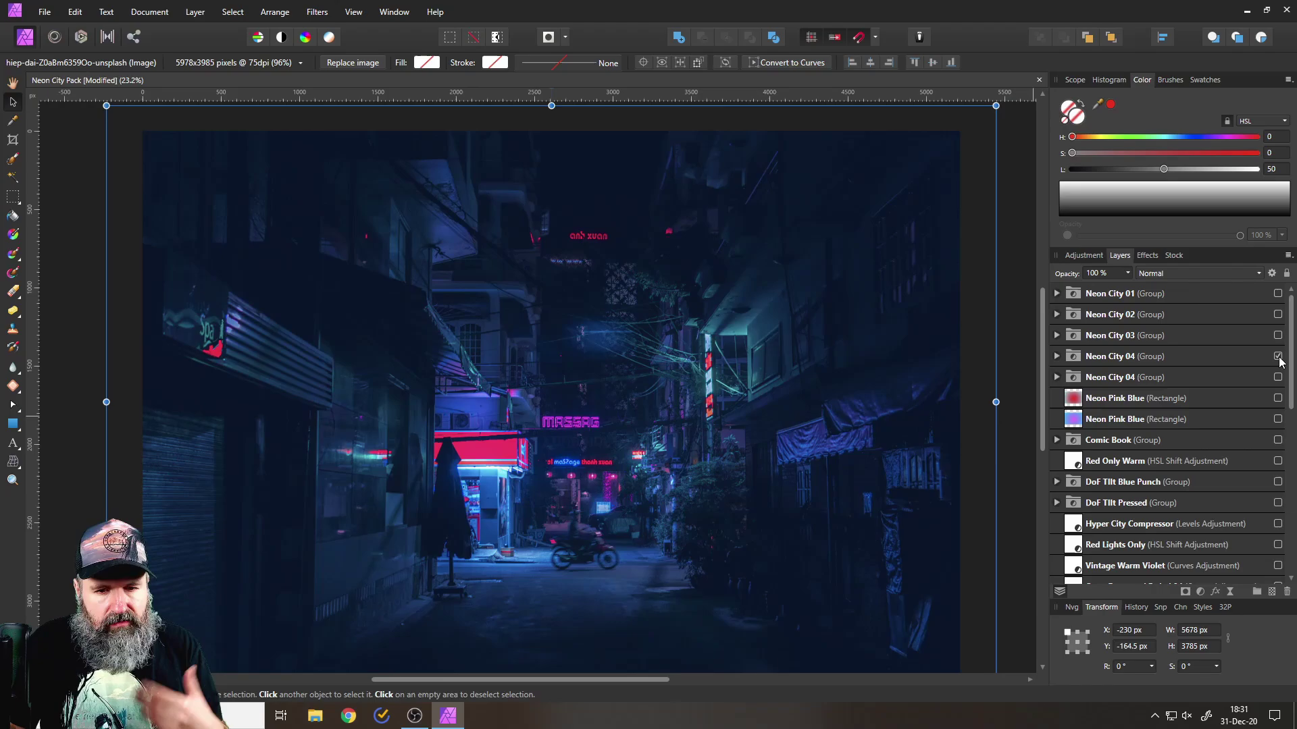
pyautogui.click(1278, 356)
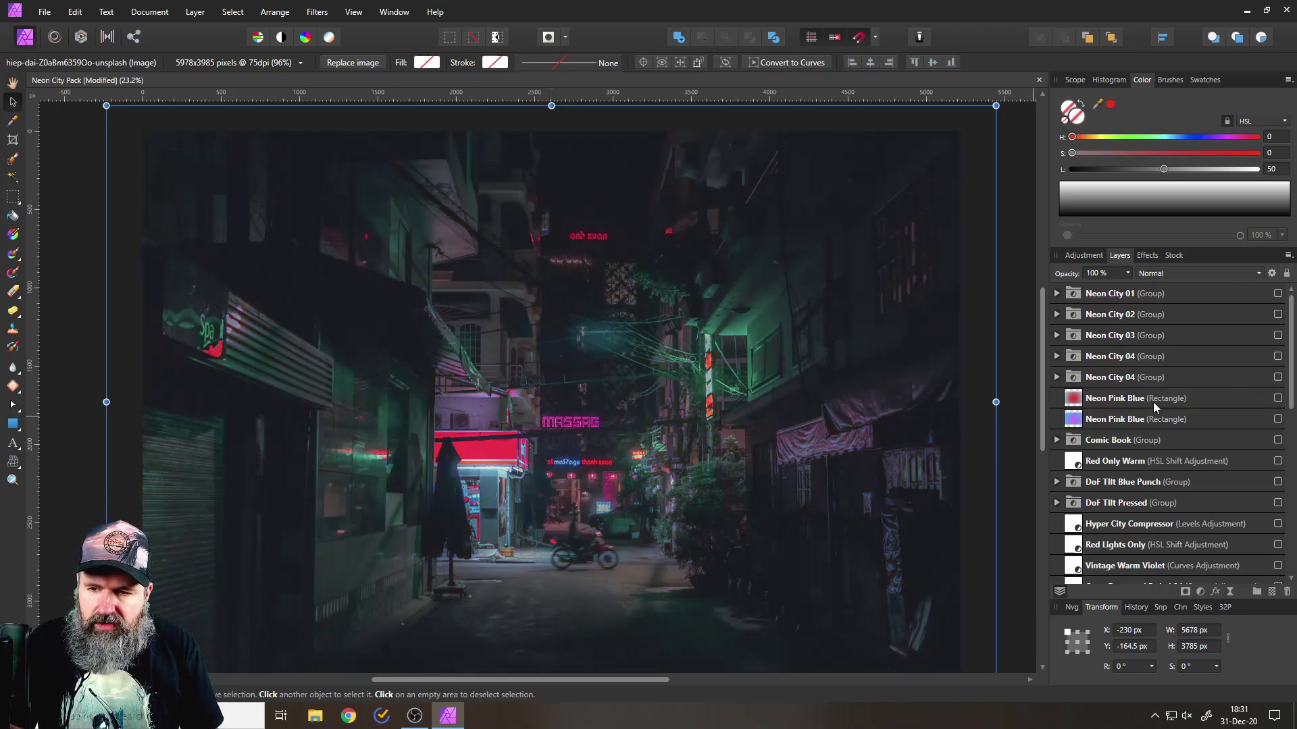
# - Try the upper Neon Pink Blue look, then switch on the lower Neon Pink Blue and compare
pyautogui.click(1105, 402)
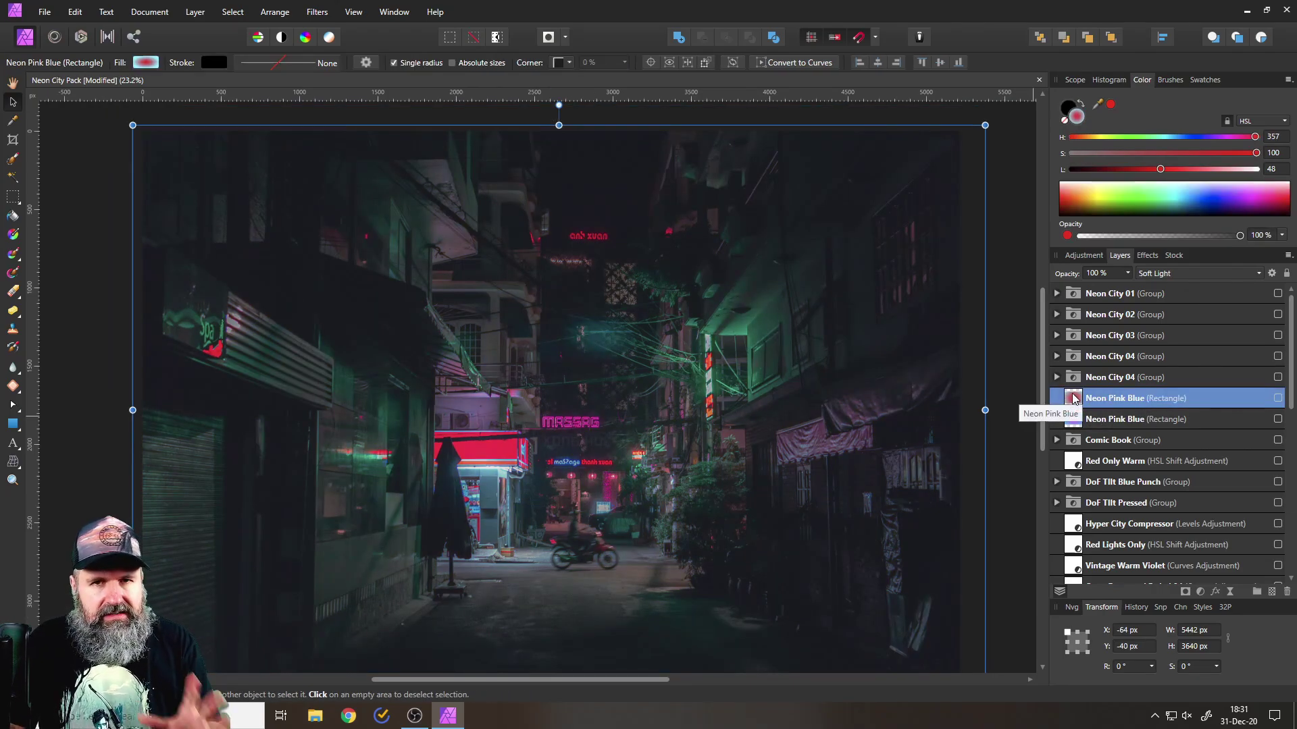
pyautogui.click(1278, 398)
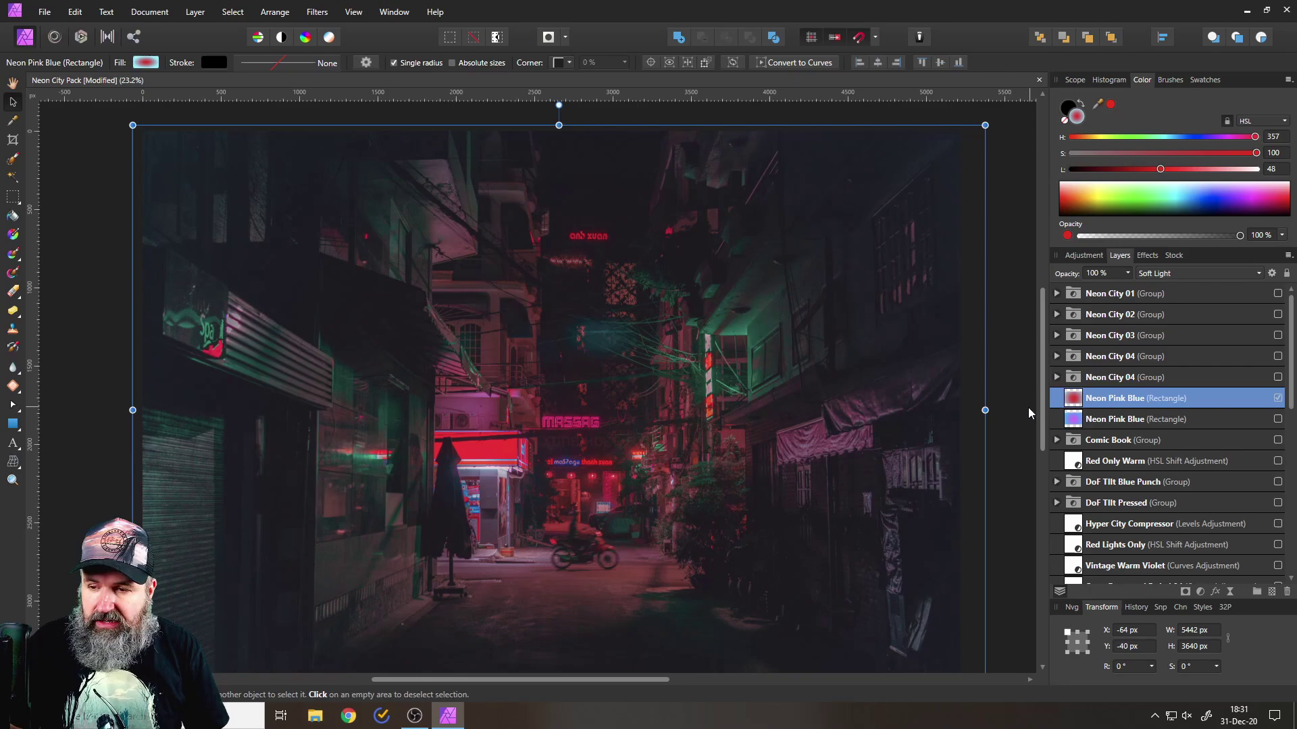
pyautogui.click(1278, 398)
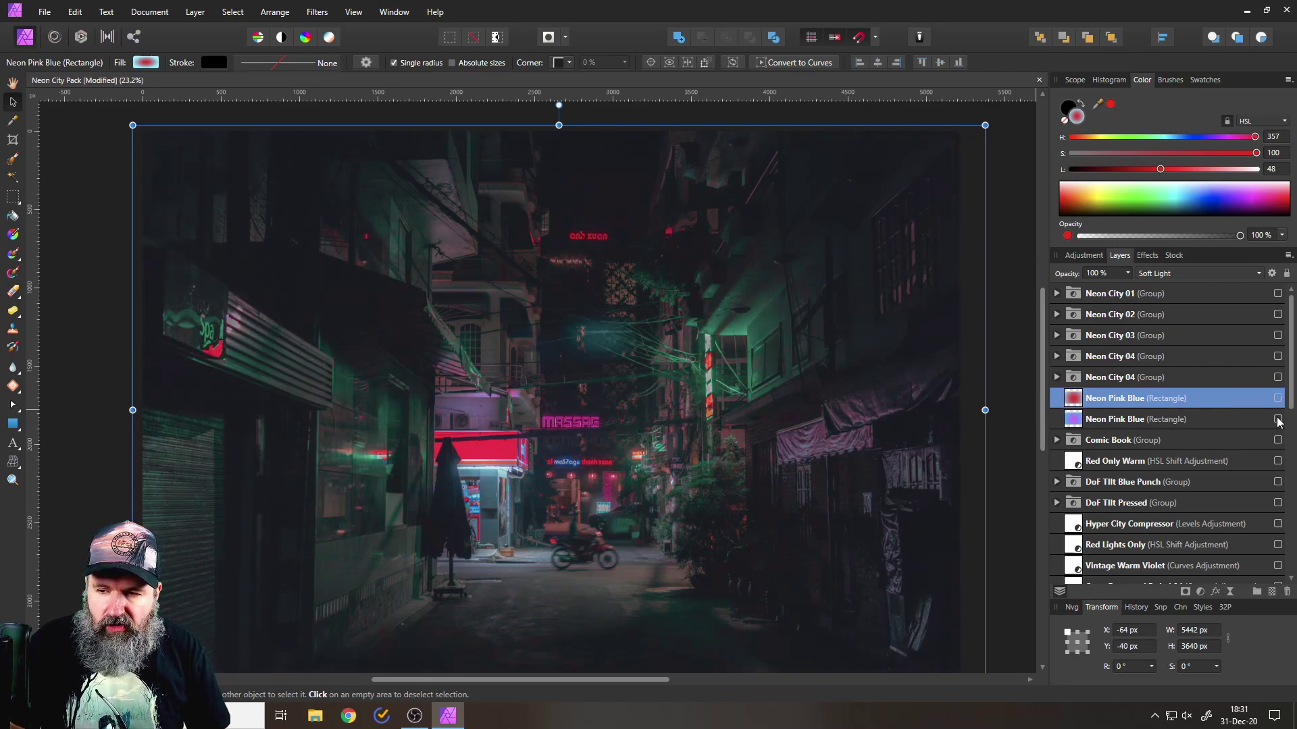
pyautogui.click(1278, 419)
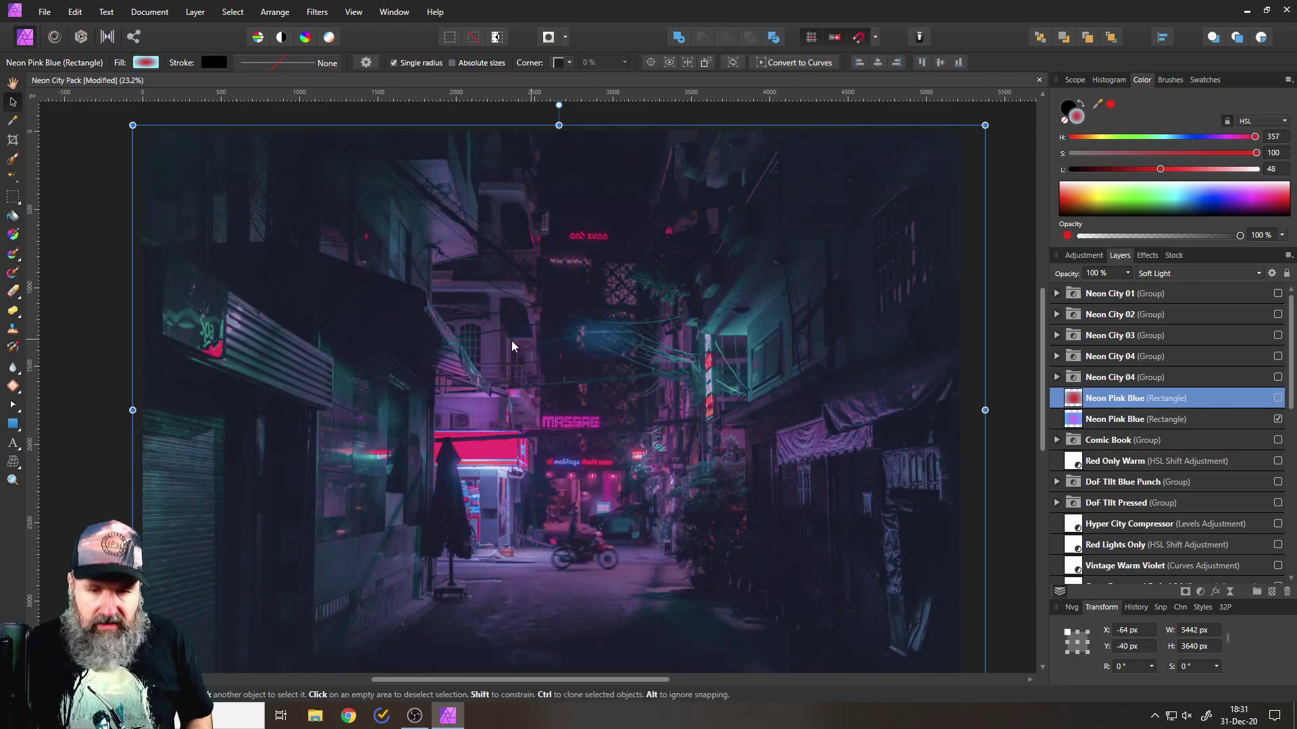
pyautogui.scroll(2, 512, 340)
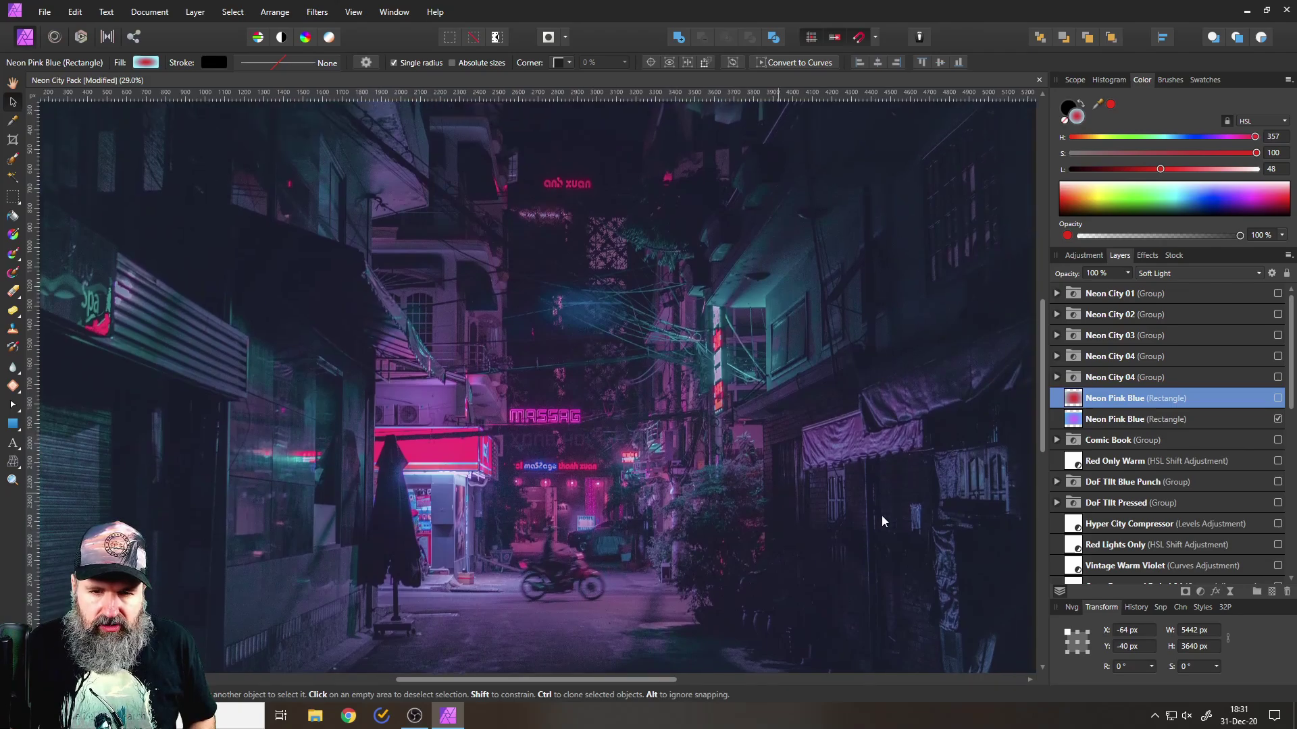
pyautogui.click(1277, 420)
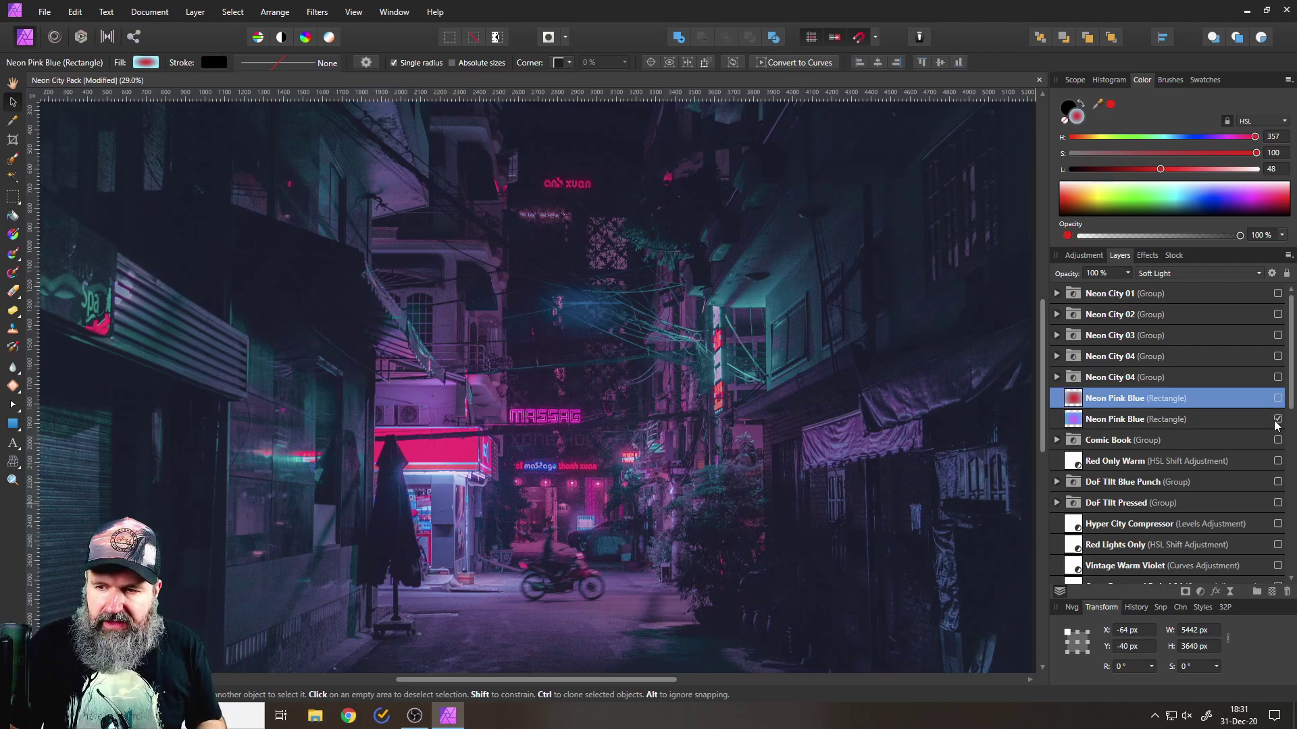
# - Hide the lower Neon Pink Blue look and preview Color Isolator Toggle on the alley, then hide it
pyautogui.click(1278, 419)
pyautogui.scroll(-10, 1129, 439)
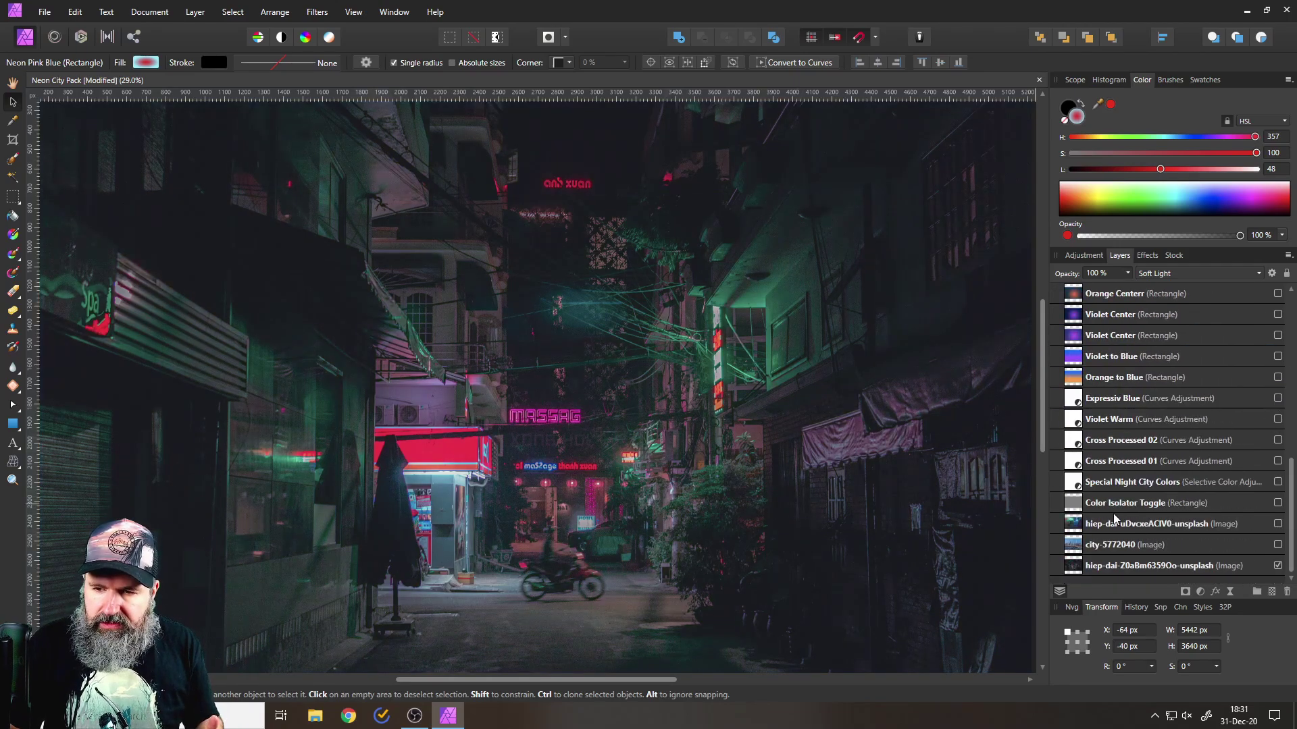
pyautogui.click(1277, 502)
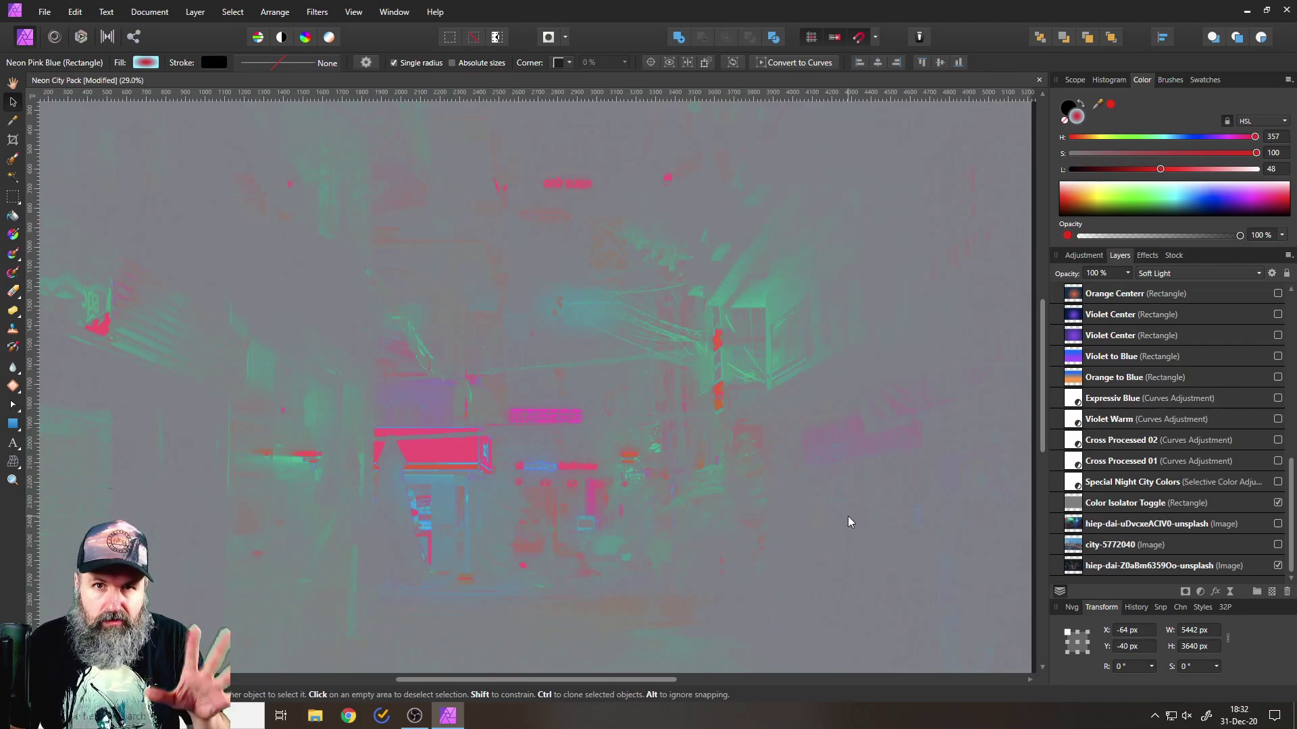
pyautogui.click(1278, 503)
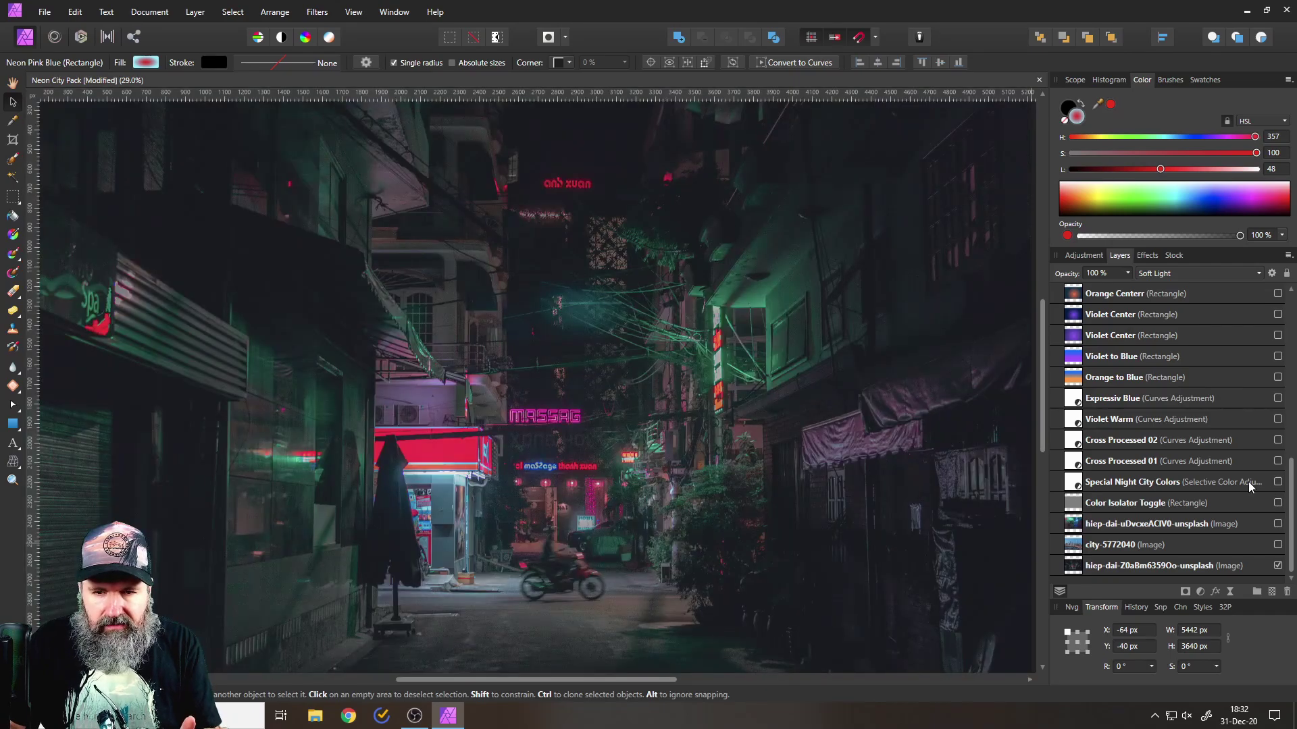
# - Re-check the lower Neon Pink Blue look once more, then switch it off again
pyautogui.scroll(5, 1269, 503)
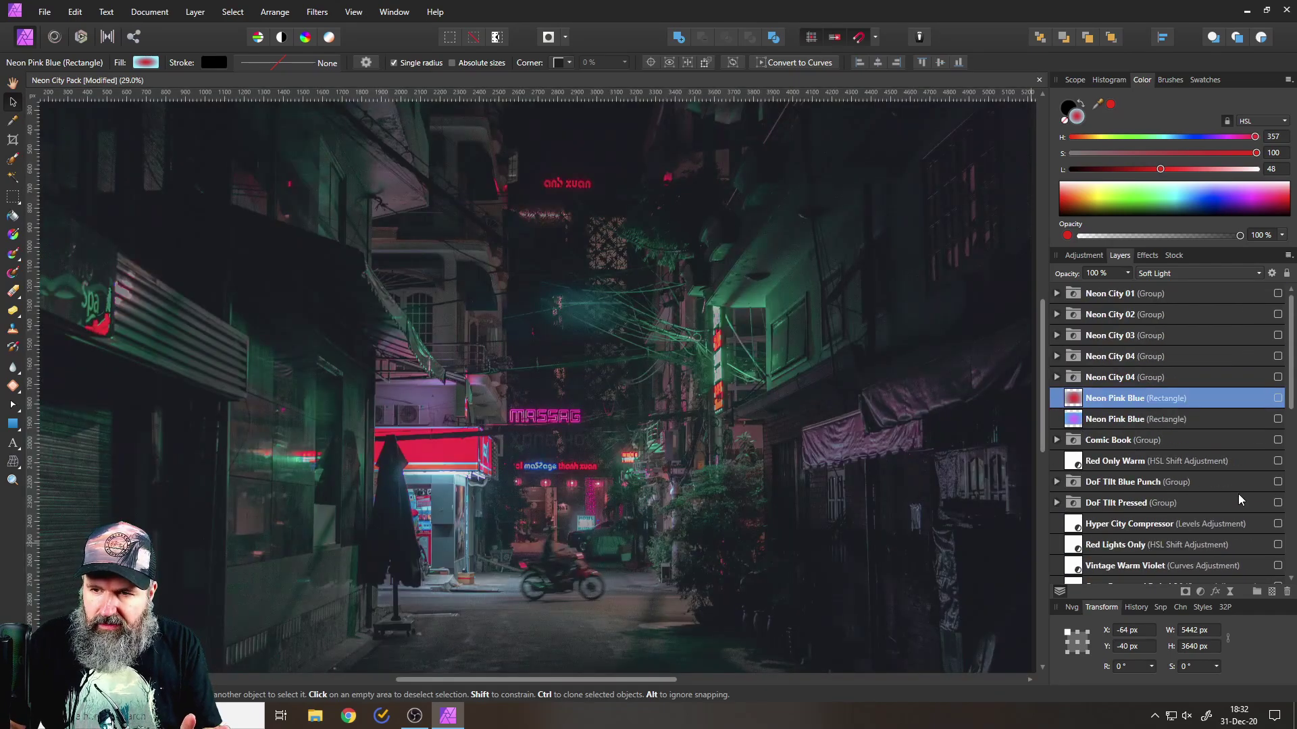
pyautogui.click(1278, 418)
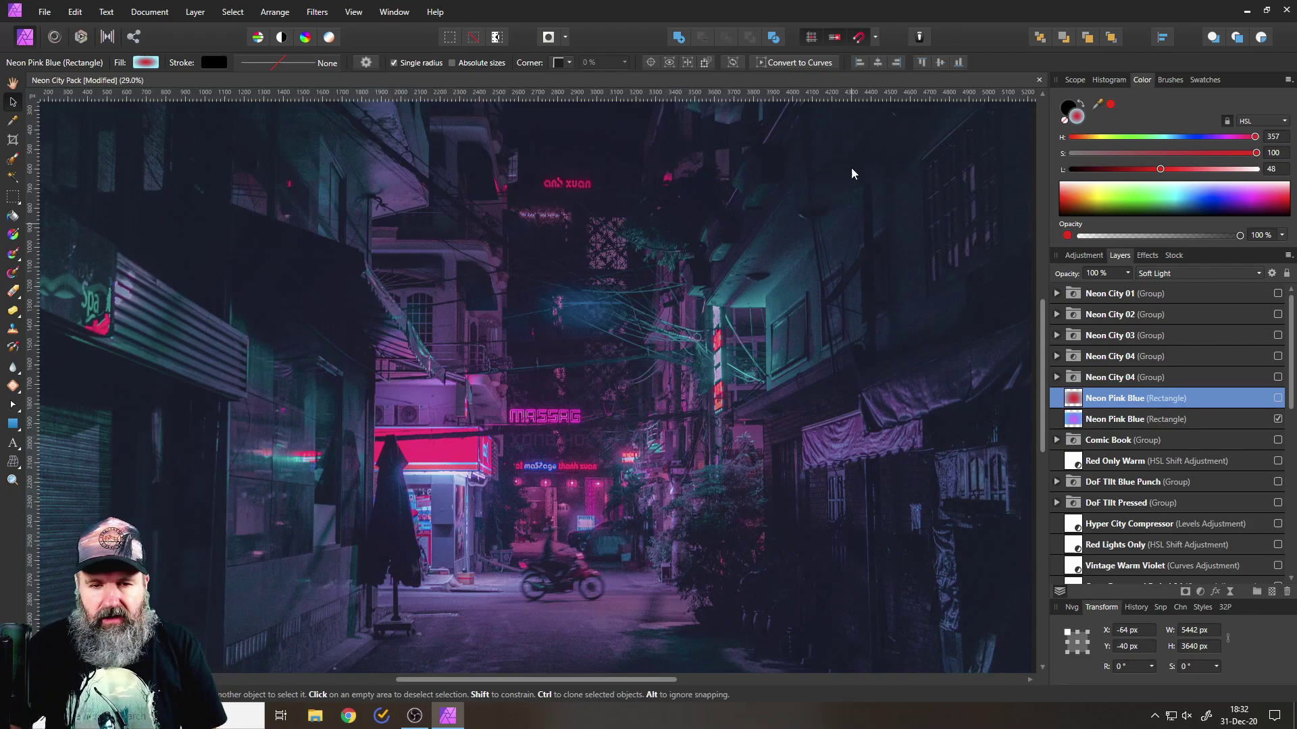
pyautogui.click(1278, 420)
pyautogui.scroll(-10, 1161, 392)
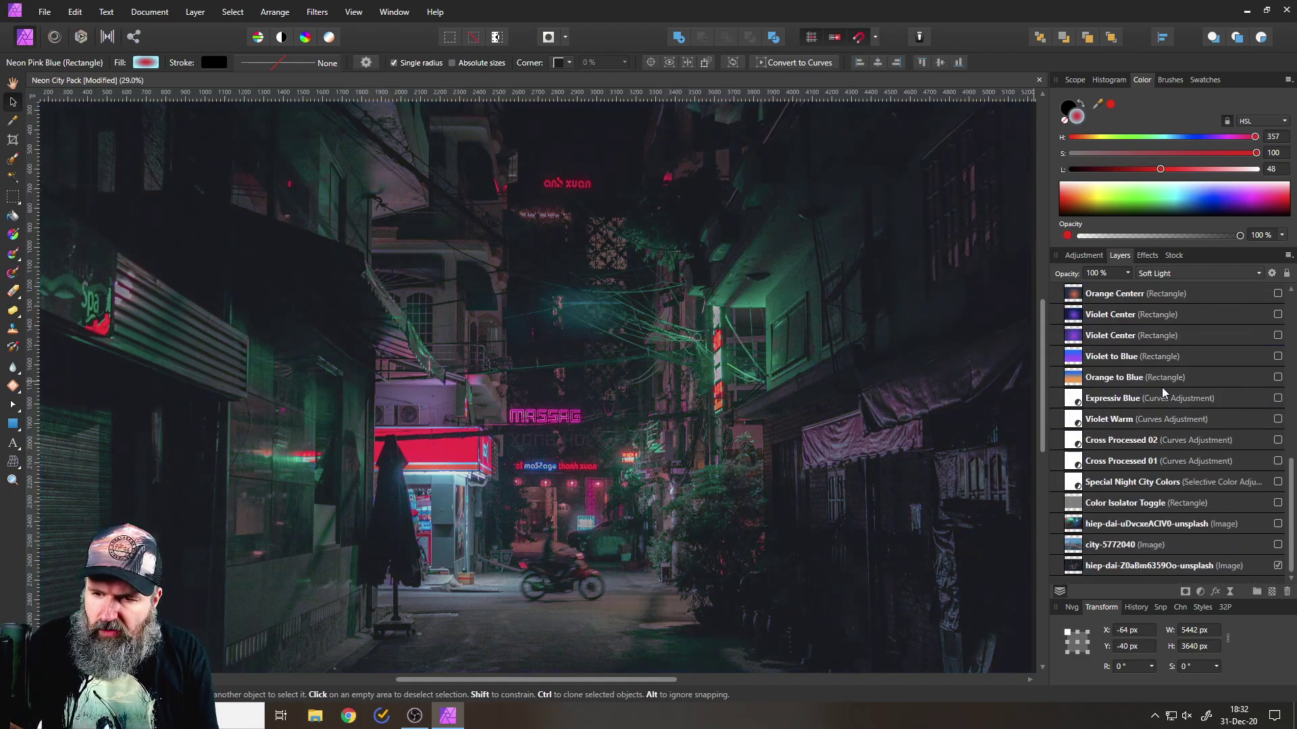
# - Show the blue-hour city-5772040 skyline photo and try the Cross Processed 01 look on it
pyautogui.click(1279, 545)
pyautogui.scroll(10, 1095, 436)
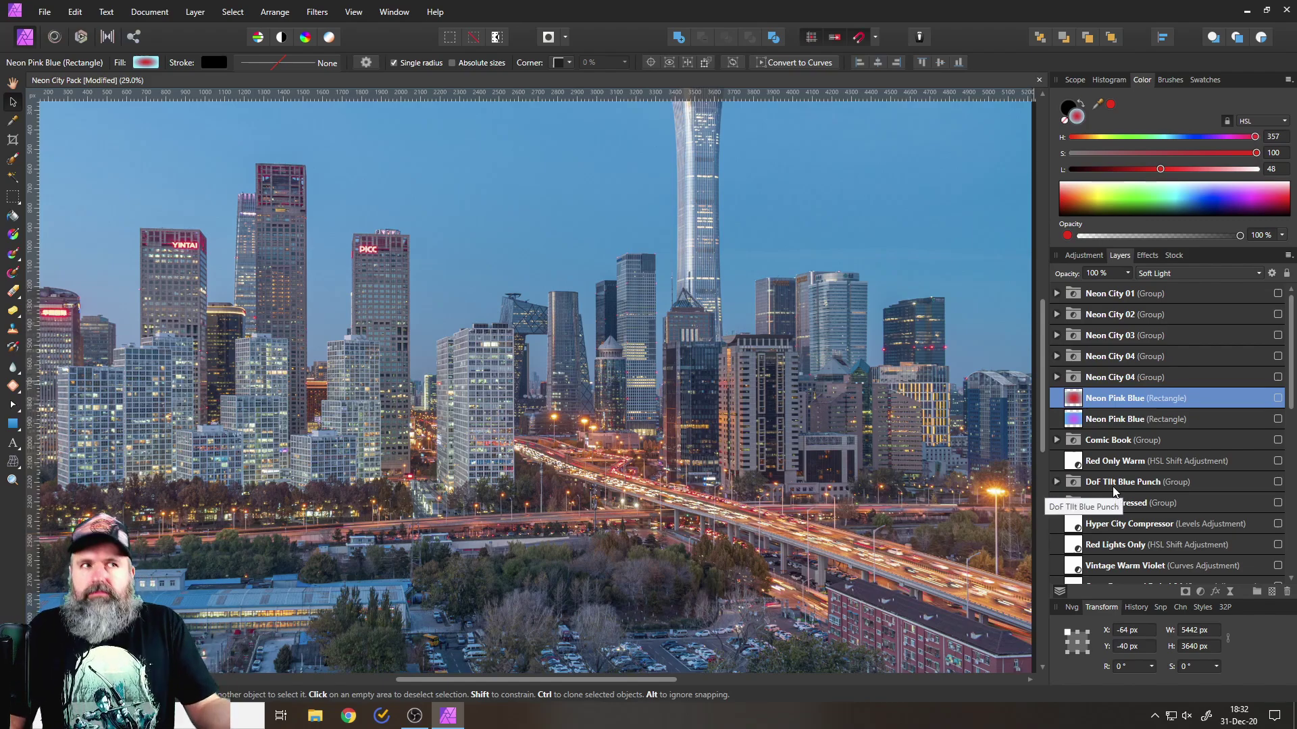
pyautogui.scroll(-5, 1123, 443)
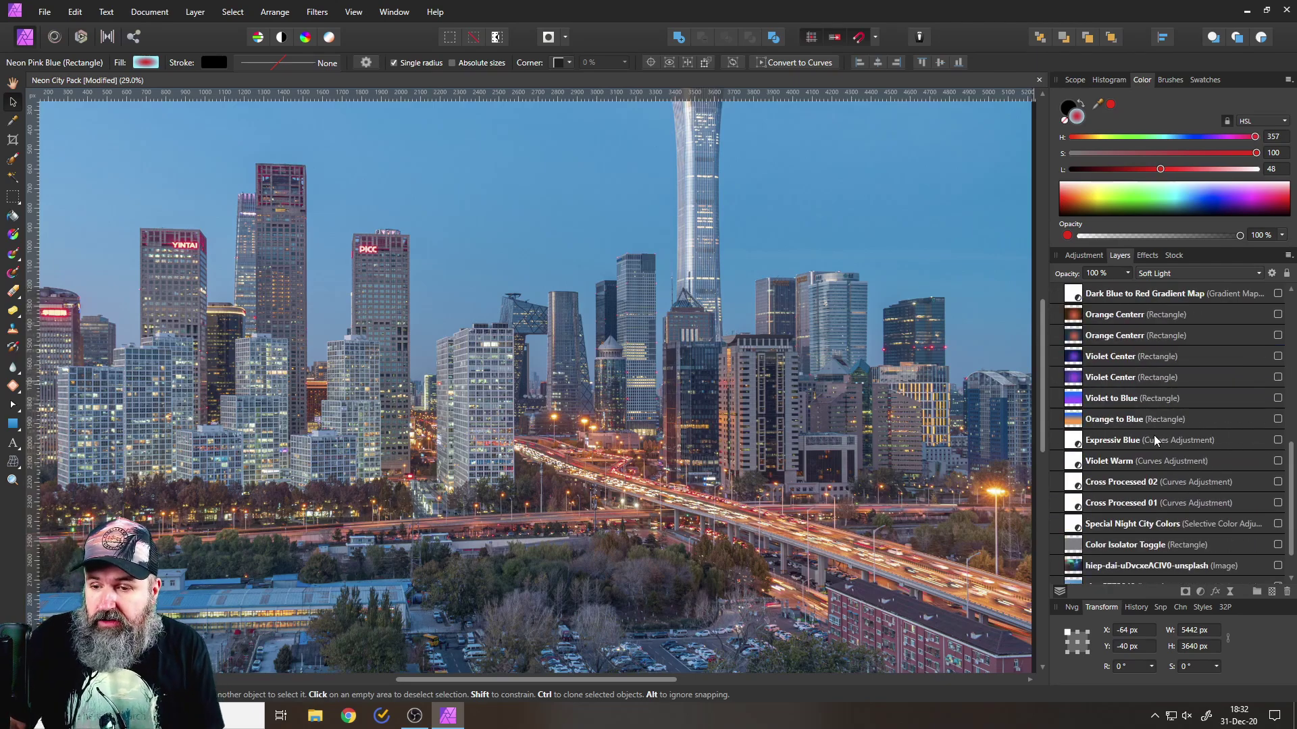
pyautogui.scroll(1, 1199, 476)
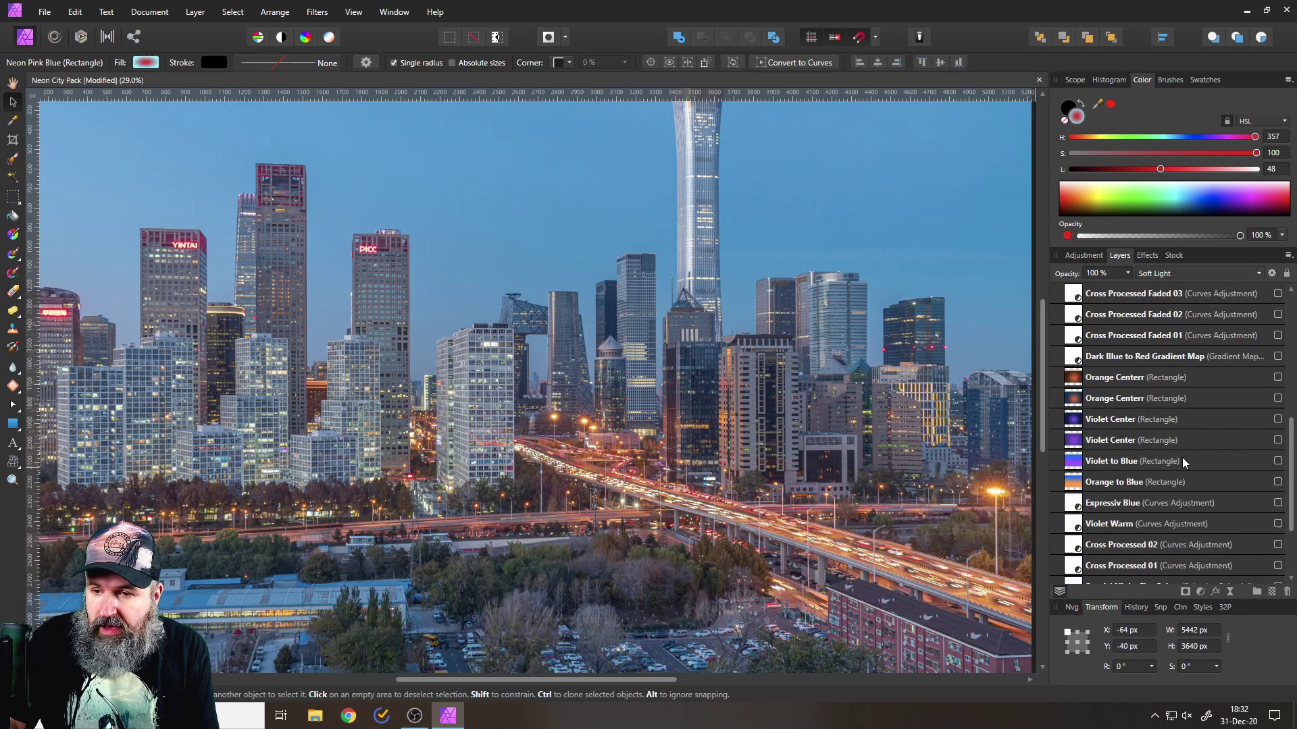
pyautogui.scroll(-2, 1181, 503)
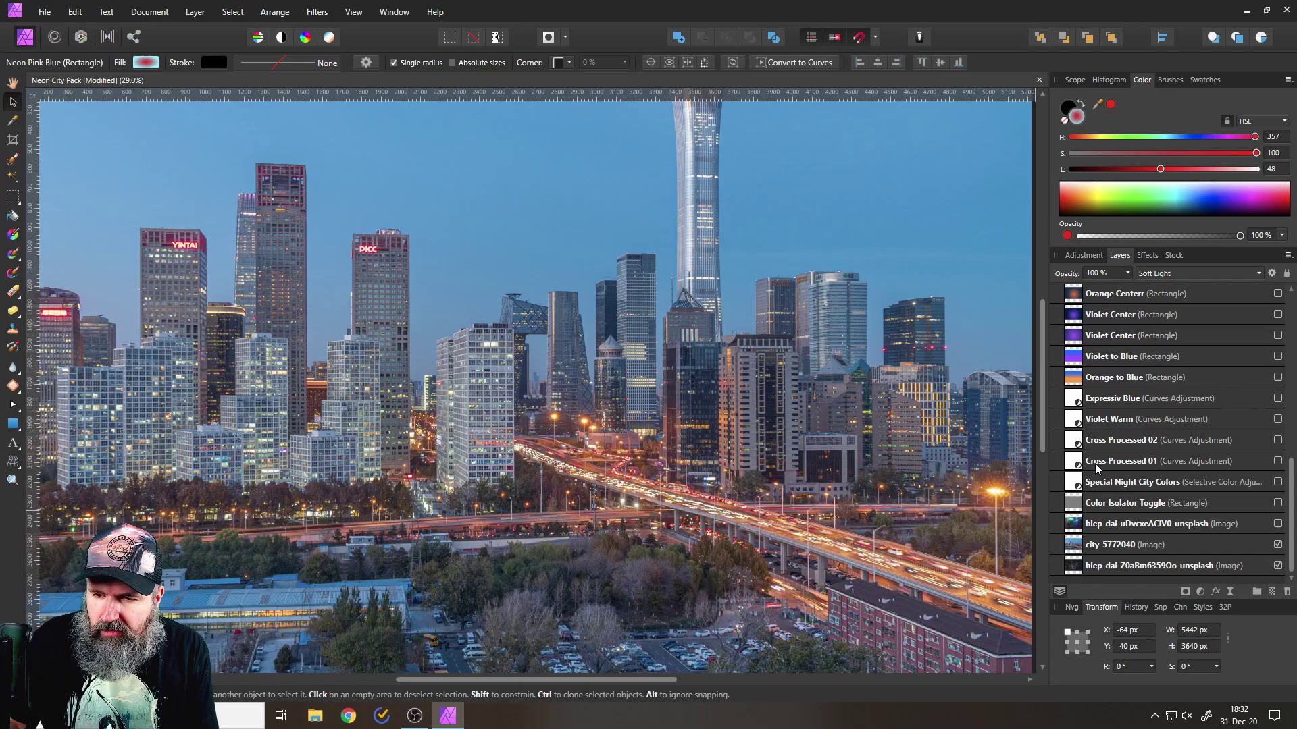
pyautogui.click(1277, 461)
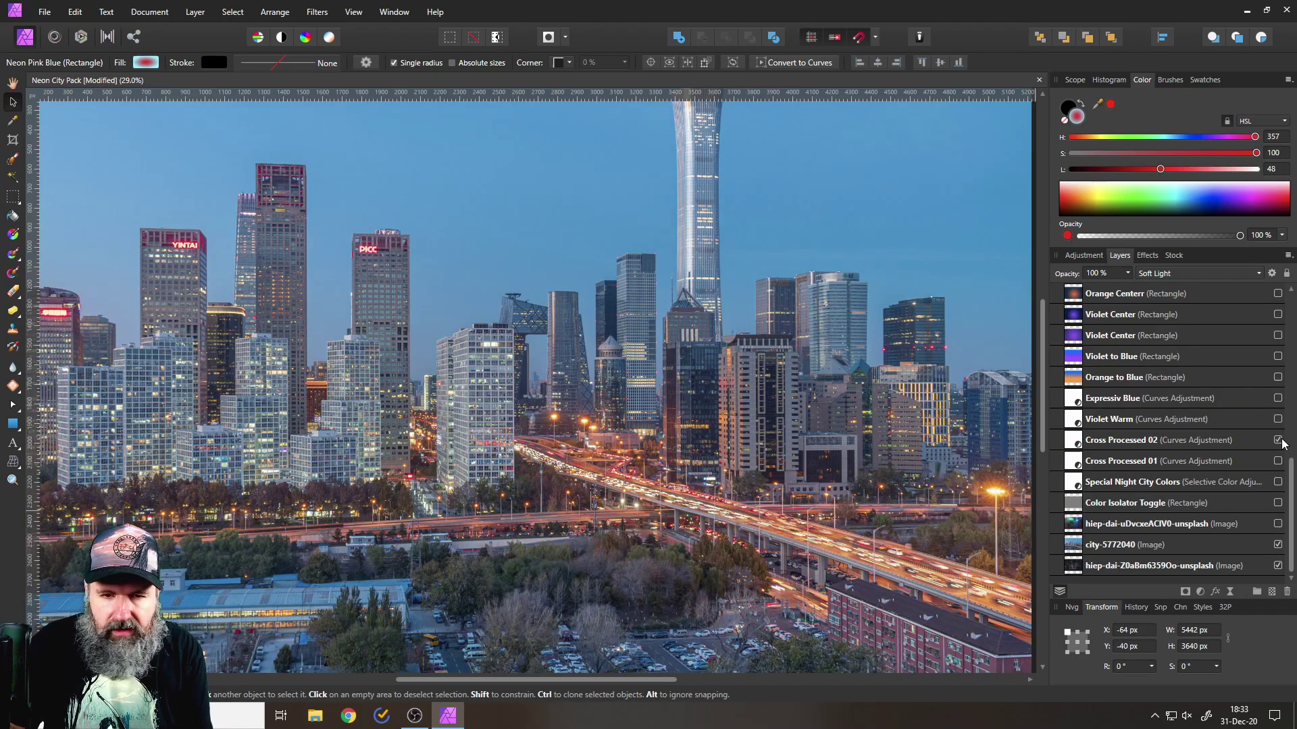
# - Swap Cross Processed 02 for the Violet Warm look and lower Violet Warm's opacity to 50%
pyautogui.click(1281, 441)
pyautogui.click(1279, 440)
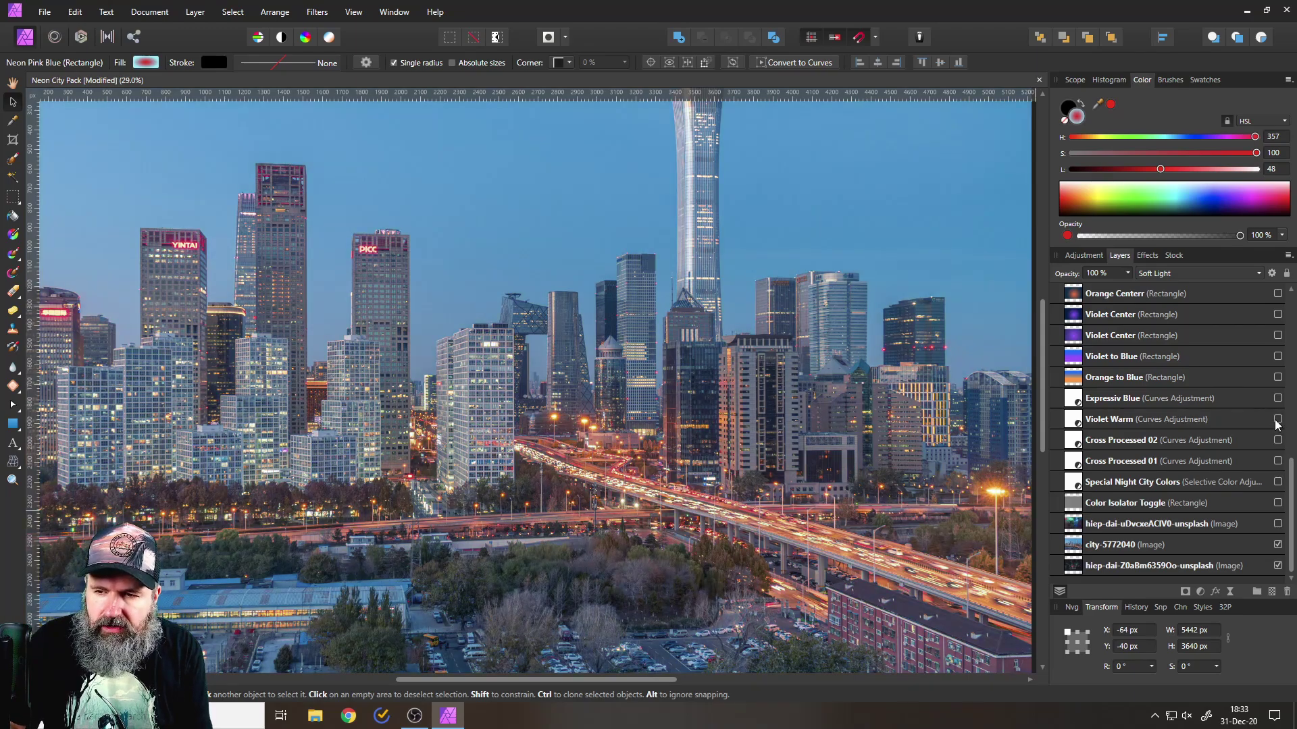
pyautogui.click(1277, 420)
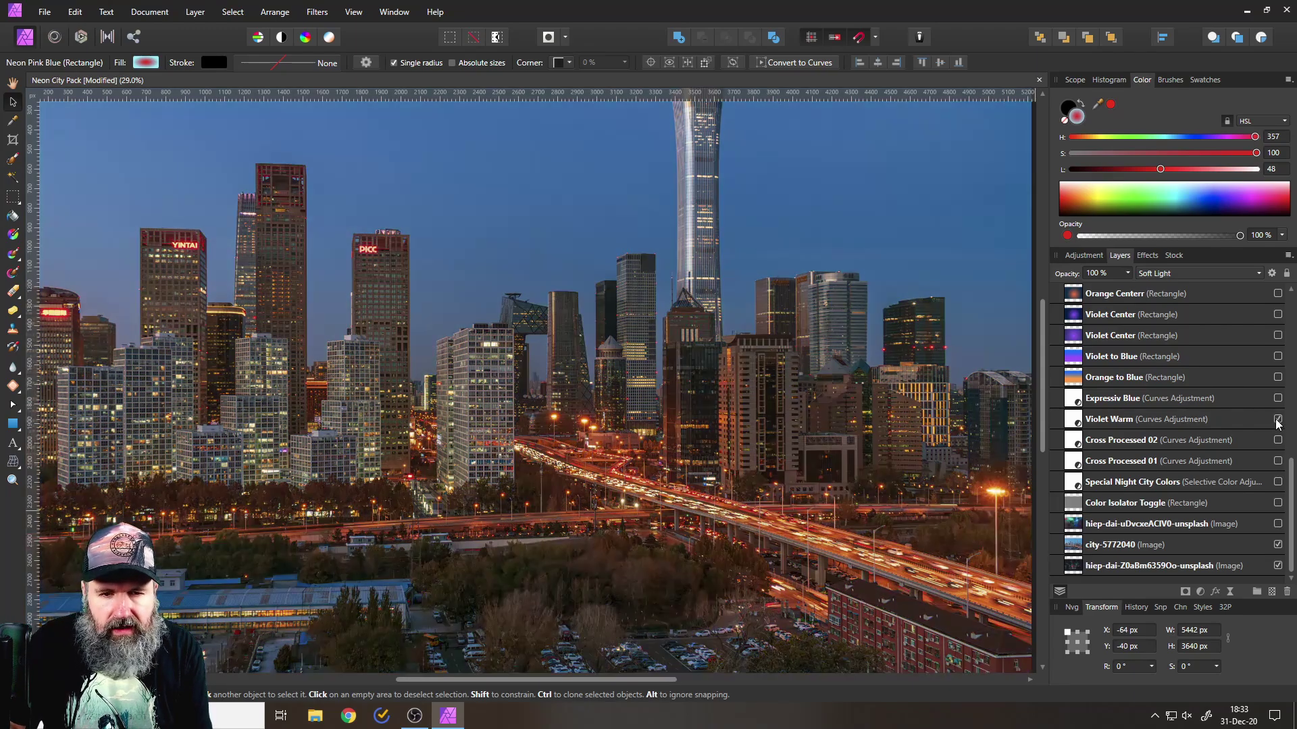
pyautogui.click(1108, 420)
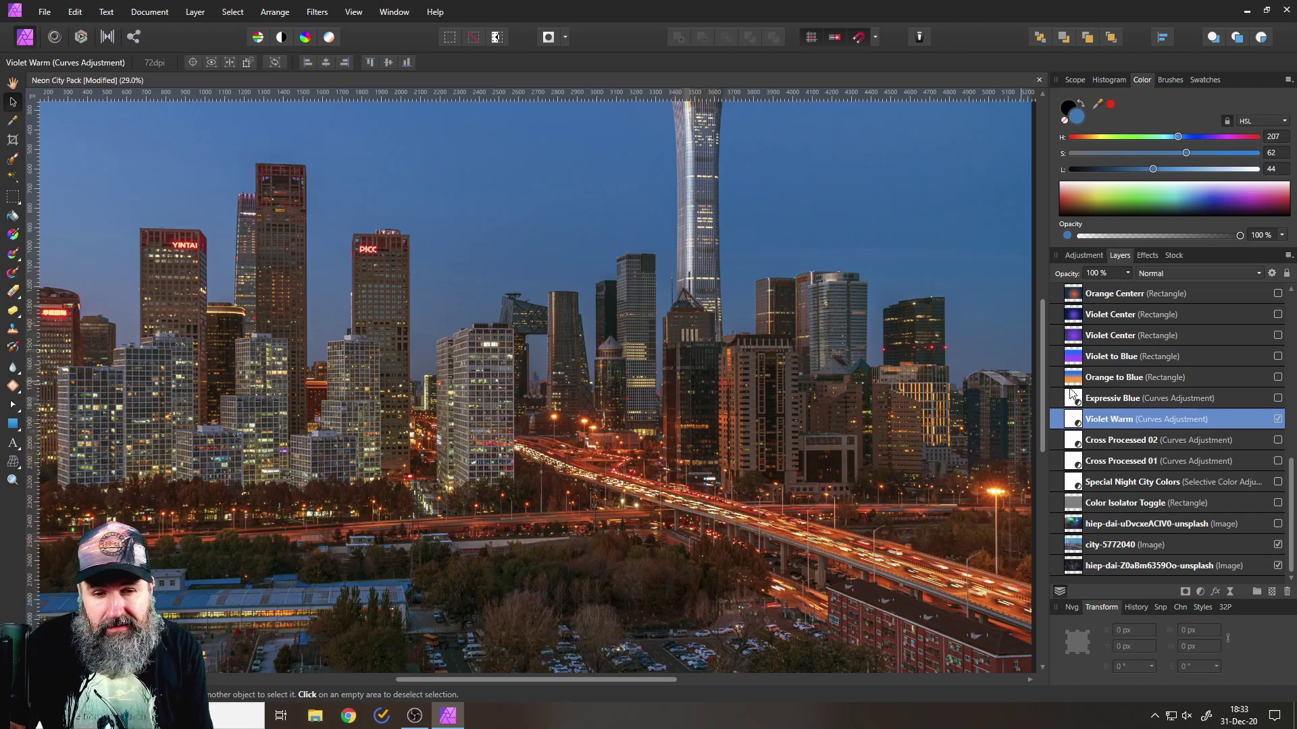
pyautogui.click(1126, 273)
pyautogui.moveTo(1129, 285); pyautogui.dragTo(1084, 285)
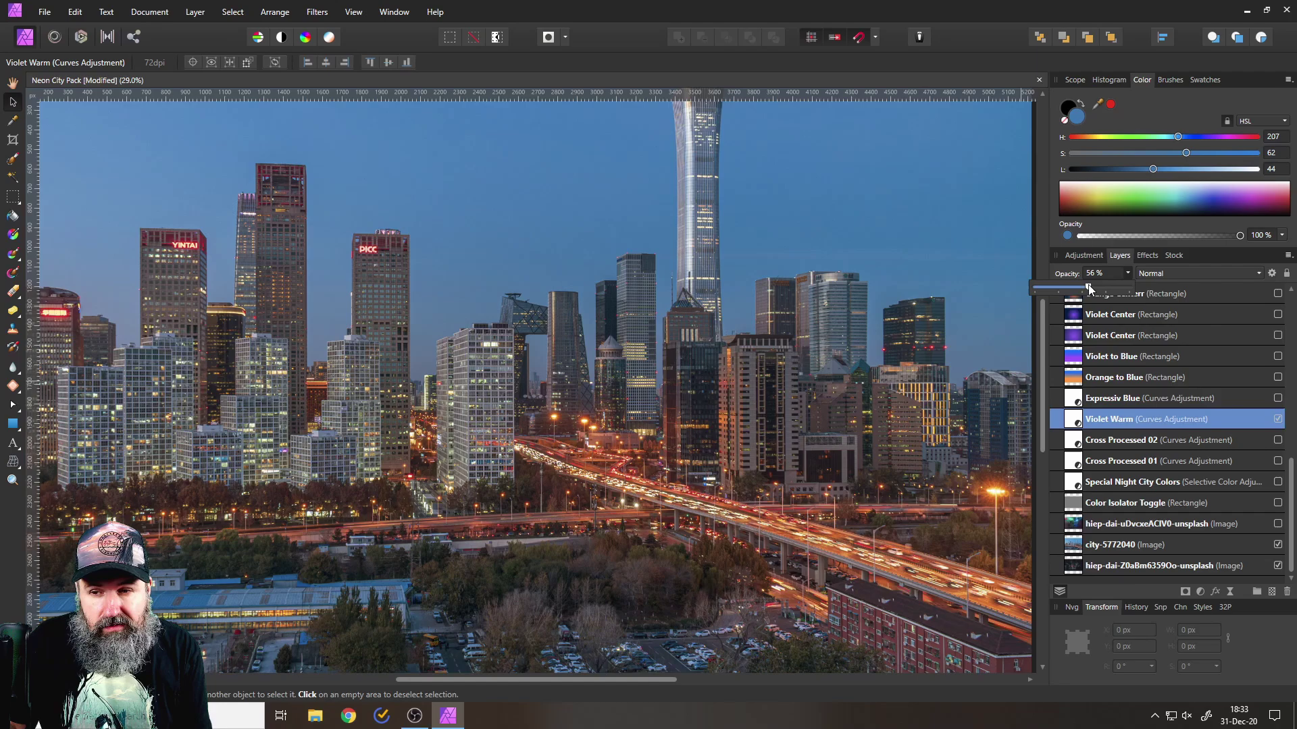
pyautogui.moveTo(1088, 285); pyautogui.dragTo(1084, 285)
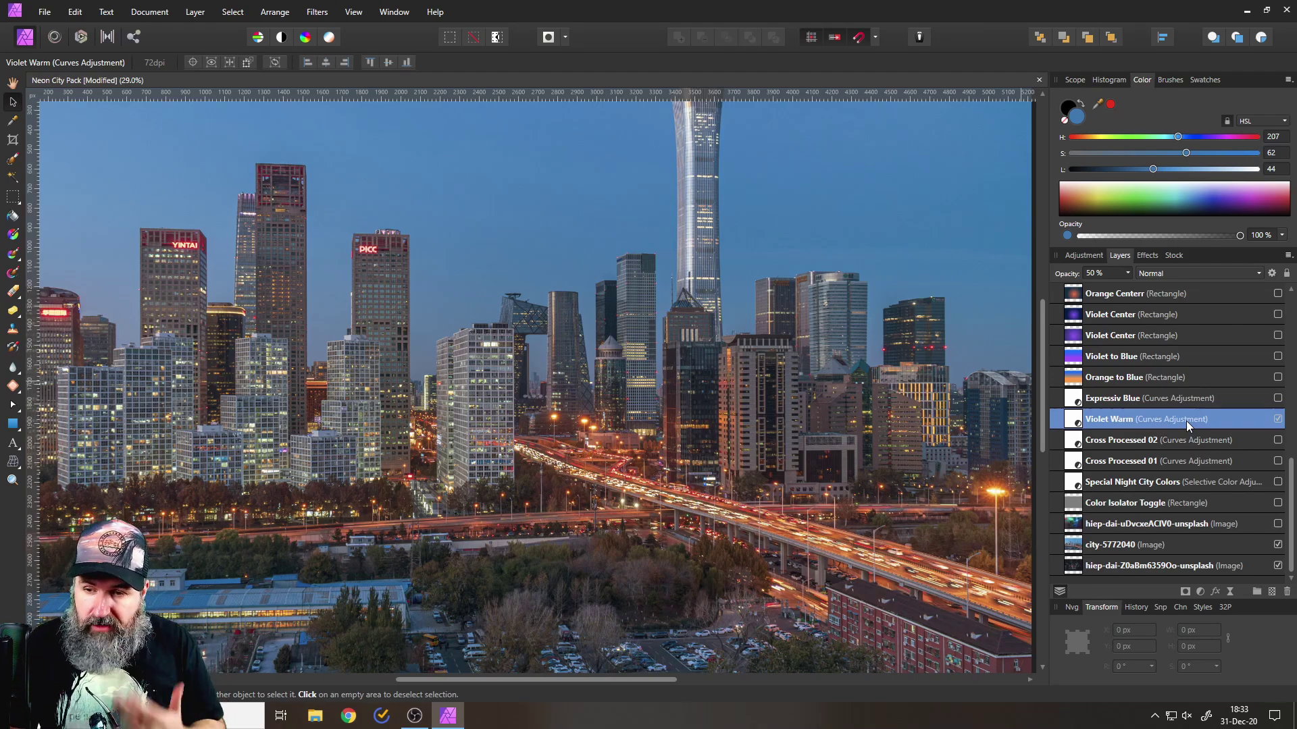
# - Open the Violet Warm curves settings and close them again, keeping the layer at 50% opacity
pyautogui.doubleClick(1072, 420)
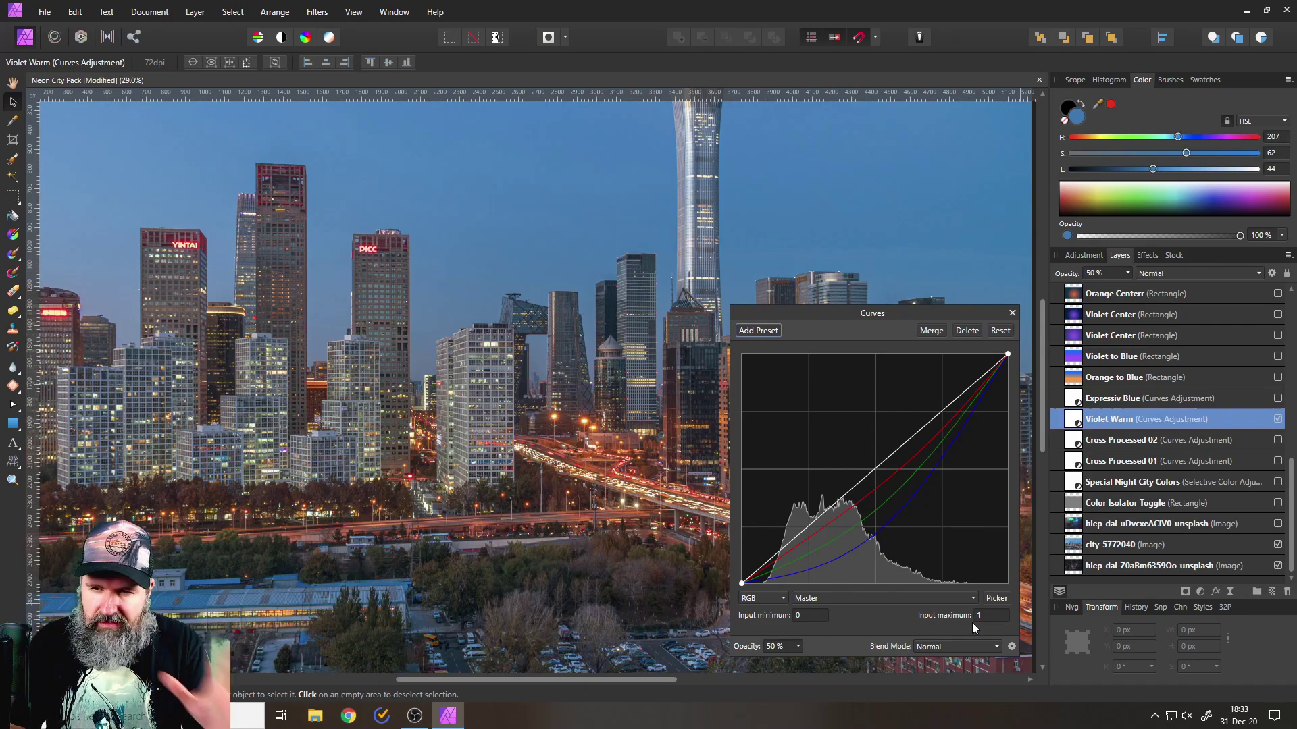
pyautogui.click(1012, 313)
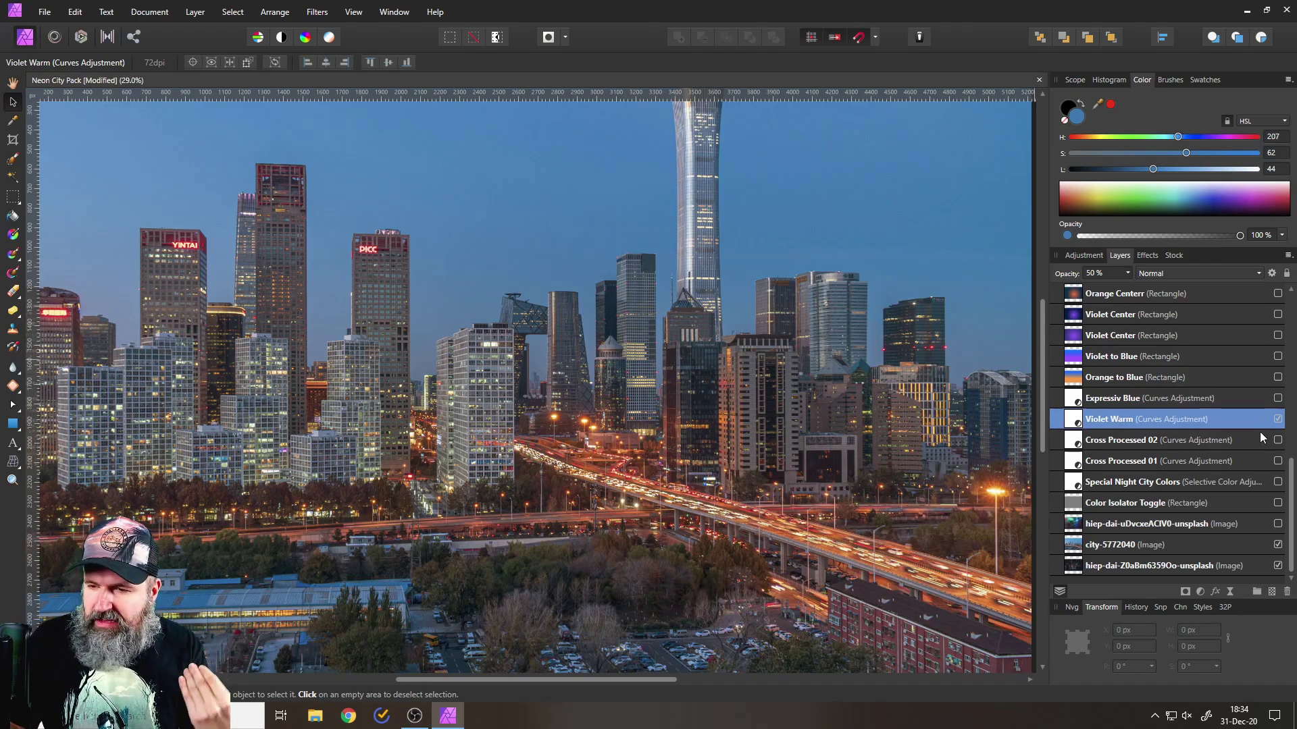
# - Turn off Violet Warm and briefly preview Cross Processed Faded 03 before hiding it
pyautogui.click(1278, 419)
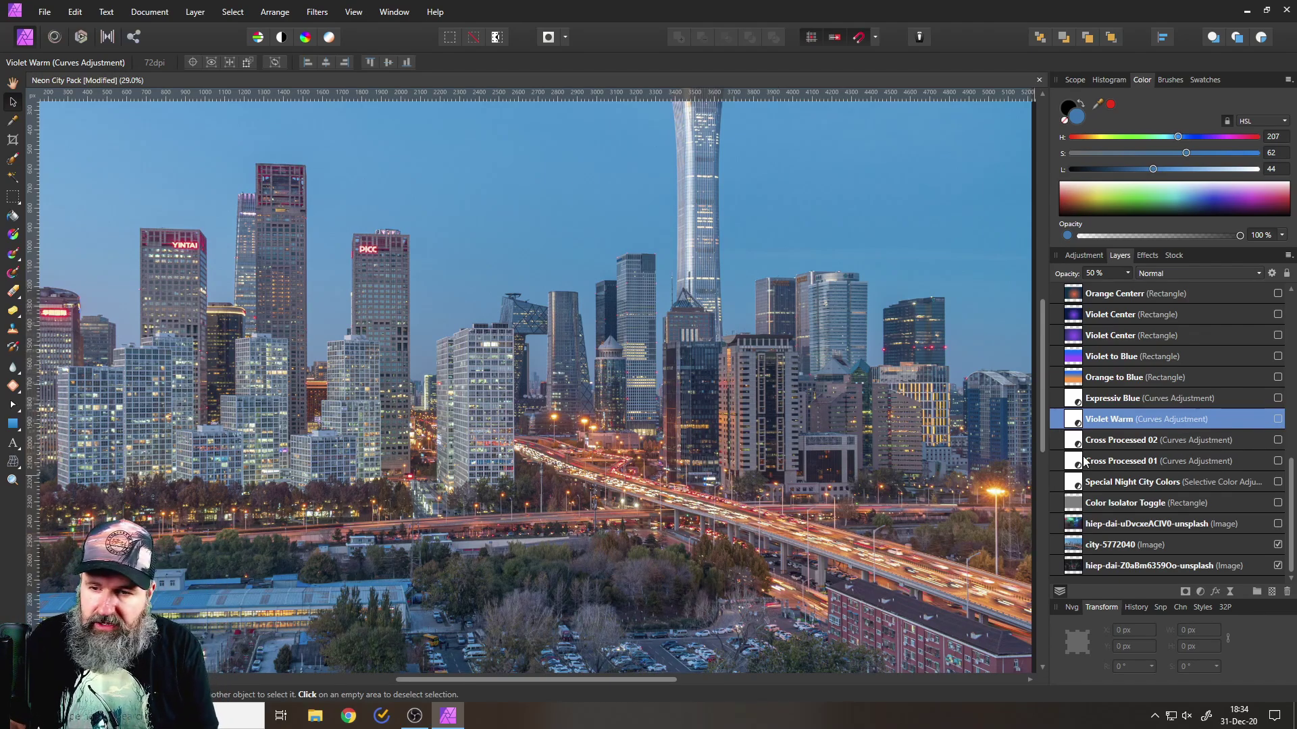
pyautogui.scroll(3, 1092, 450)
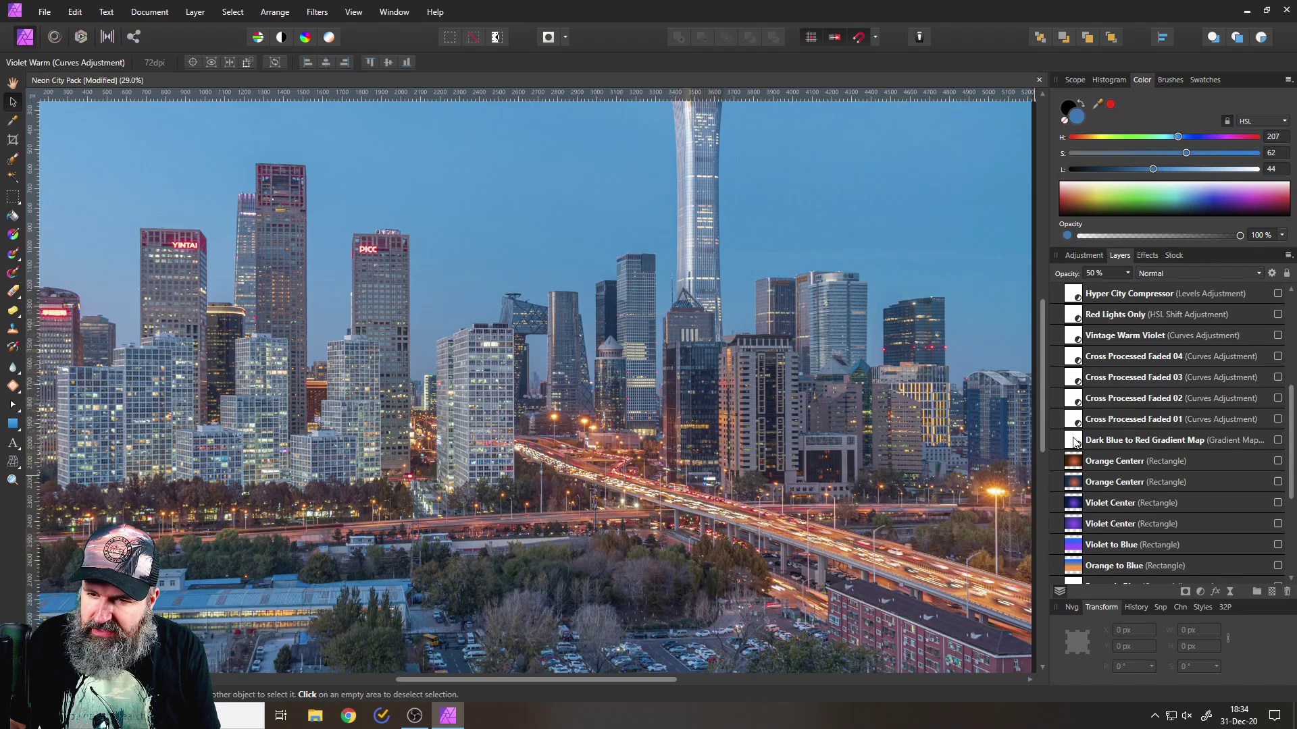
pyautogui.scroll(1, 1112, 447)
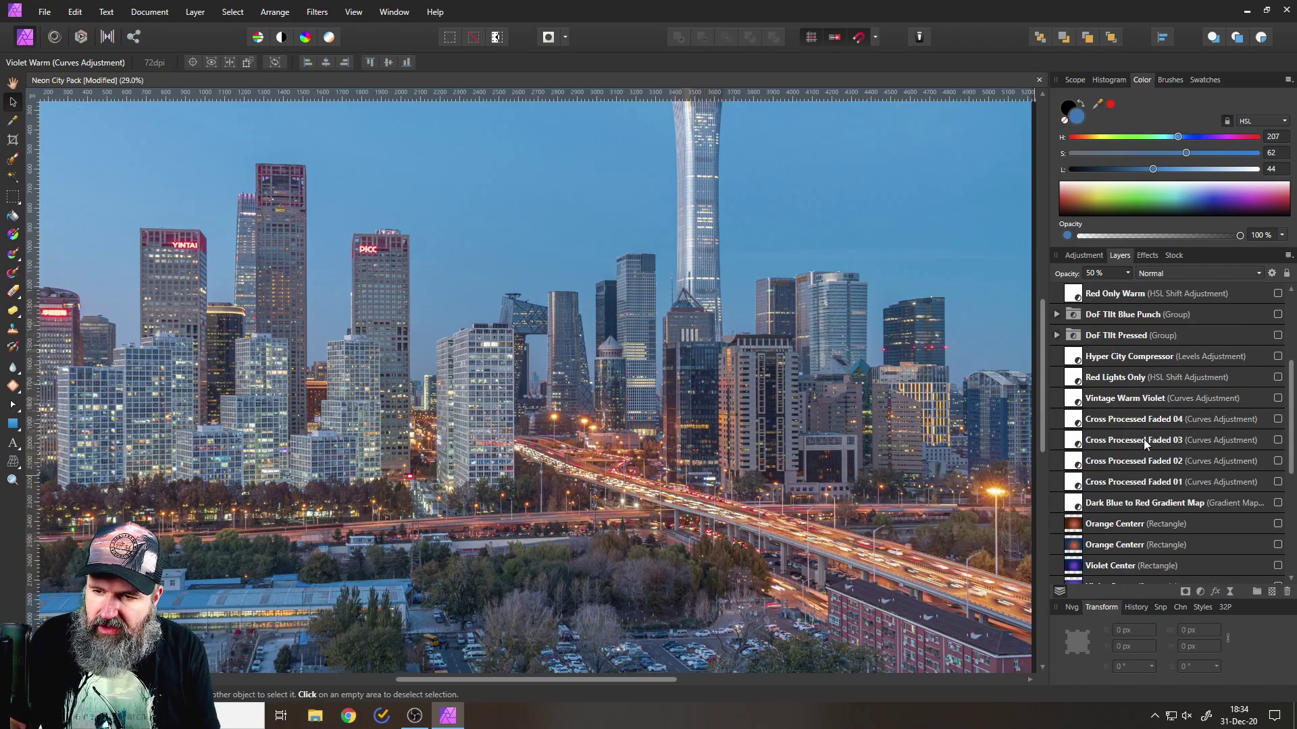
pyautogui.click(1277, 440)
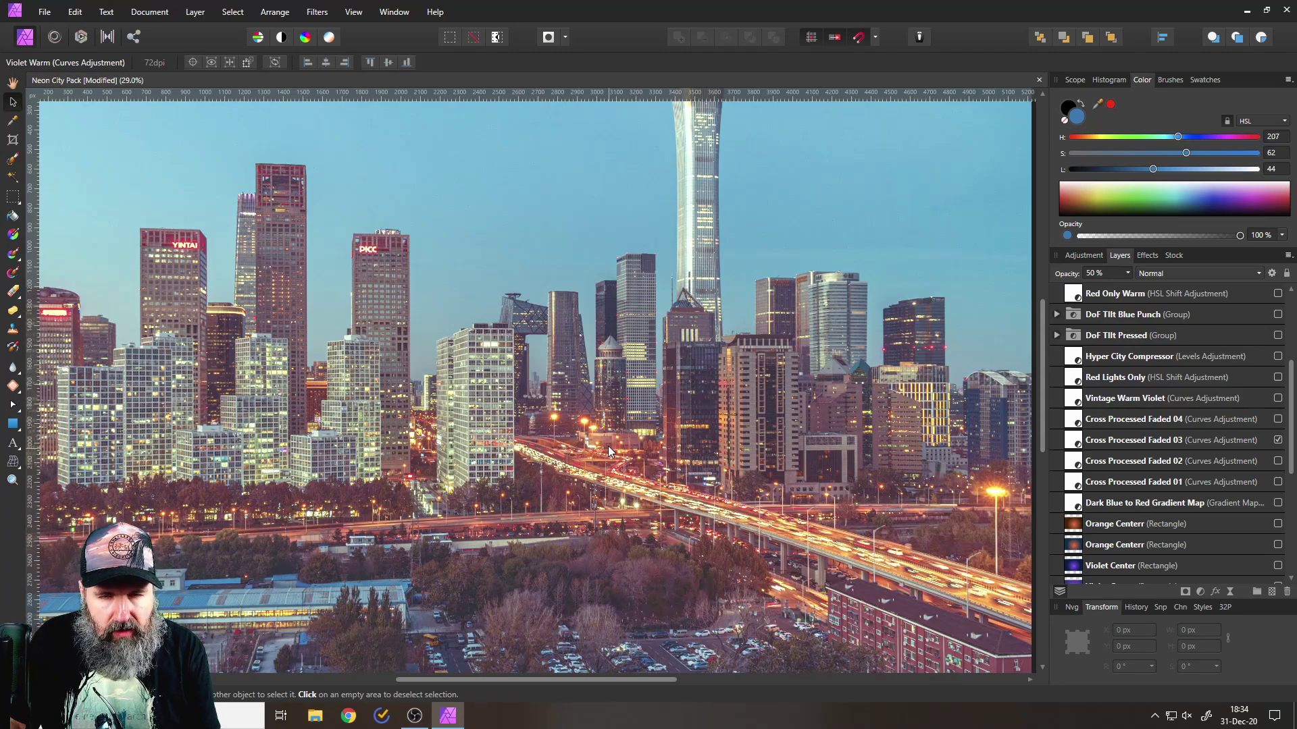
pyautogui.click(1278, 439)
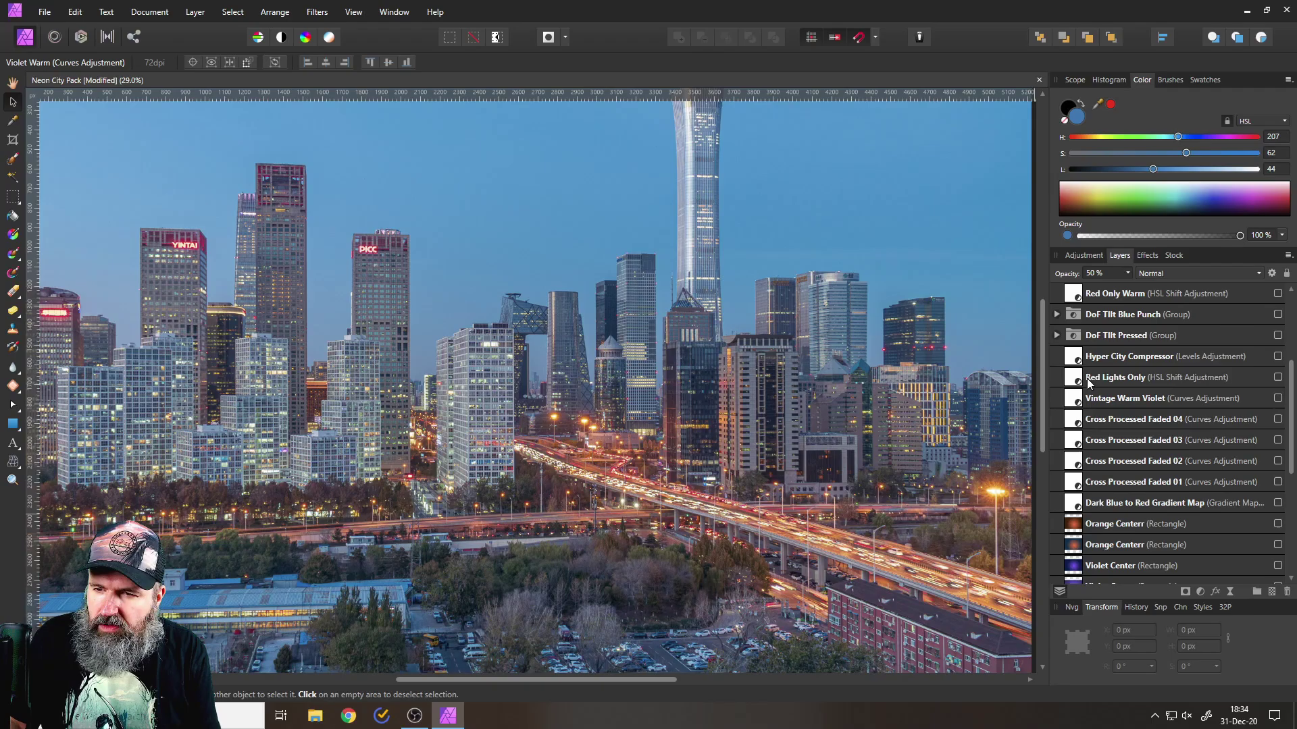
pyautogui.click(1278, 377)
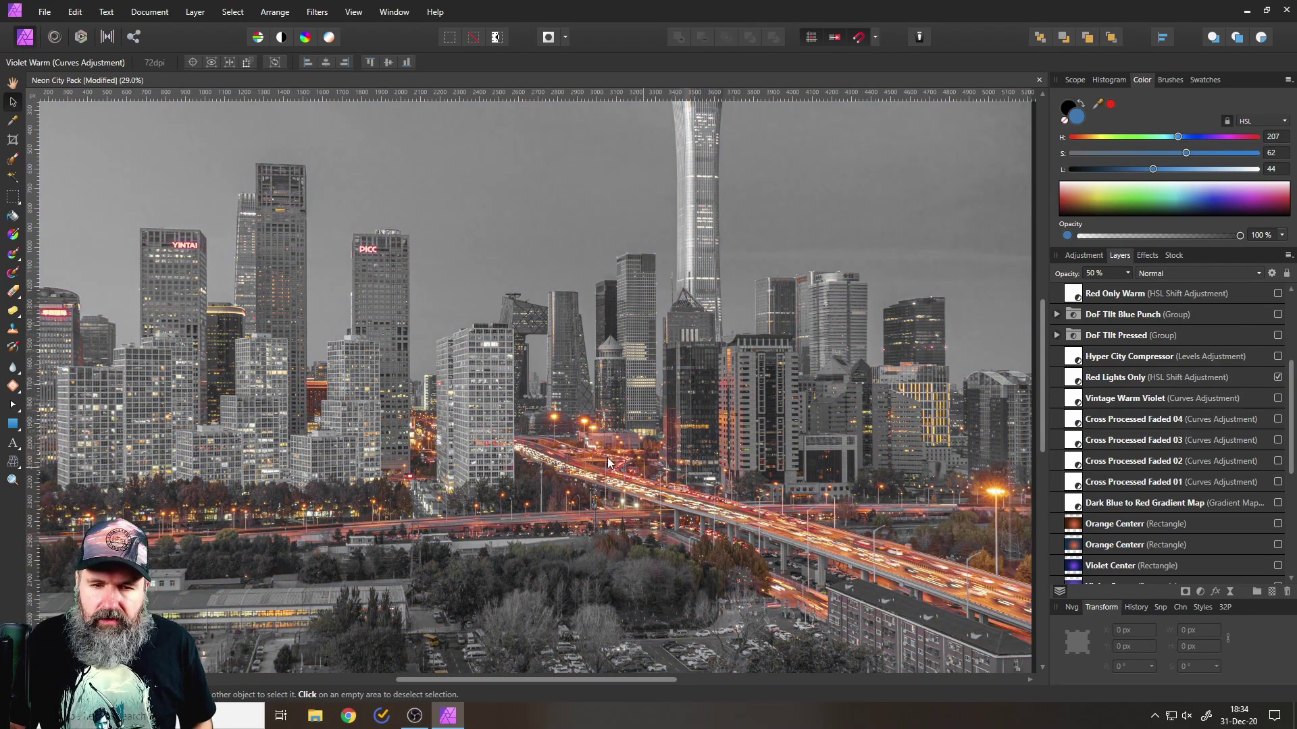
pyautogui.scroll(5, 599, 463)
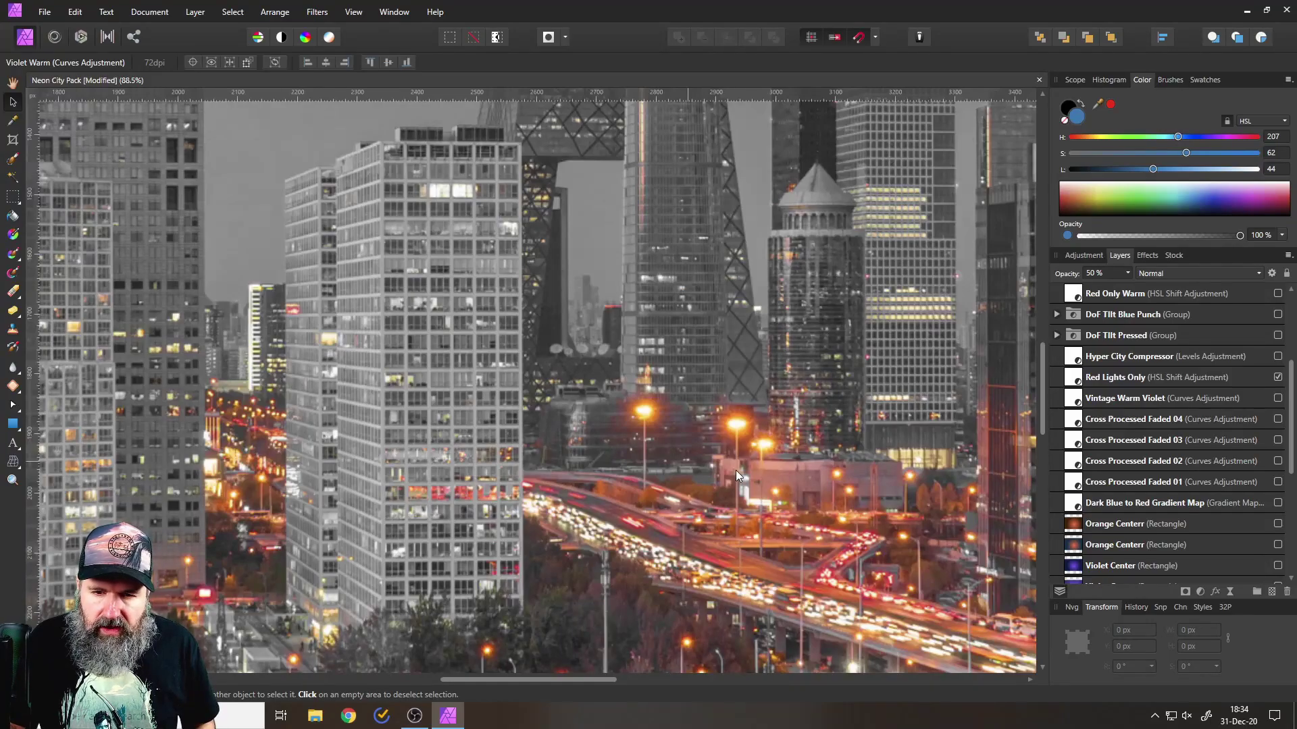
pyautogui.moveTo(735, 470); pyautogui.dragTo(369, 332)
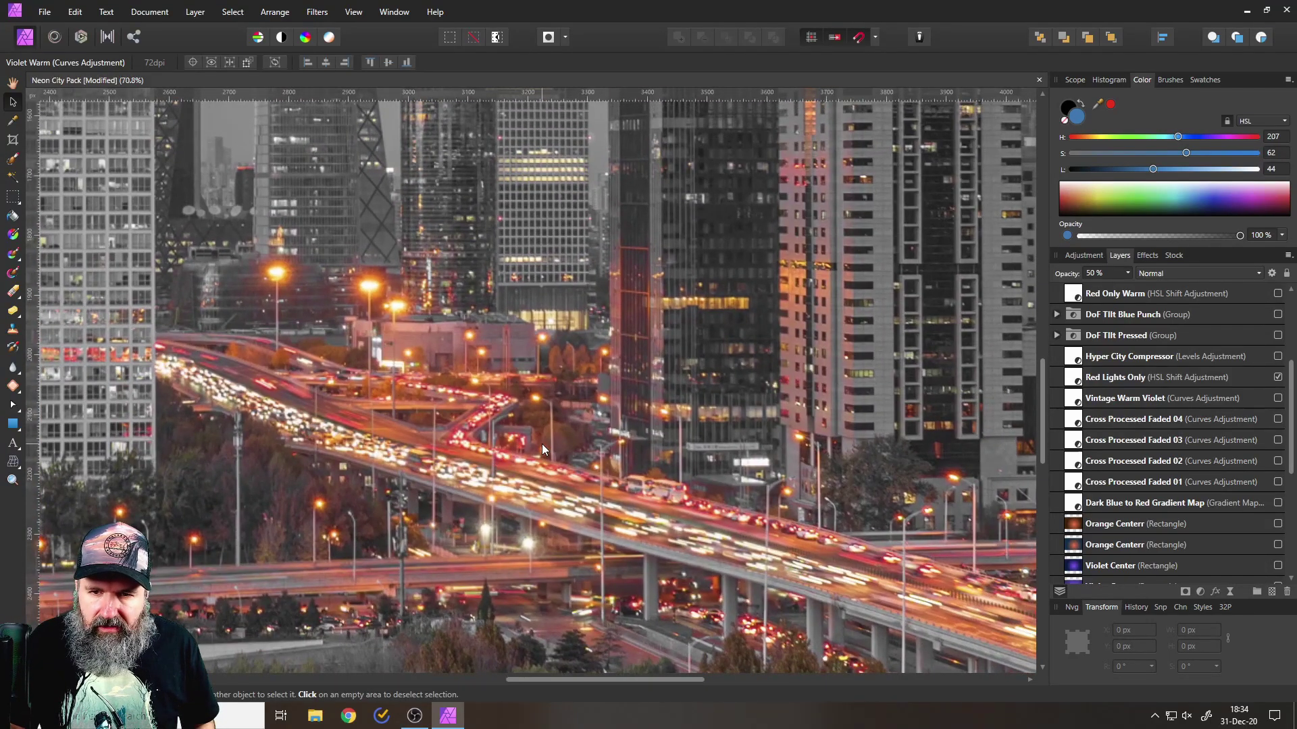
pyautogui.scroll(-5, 542, 444)
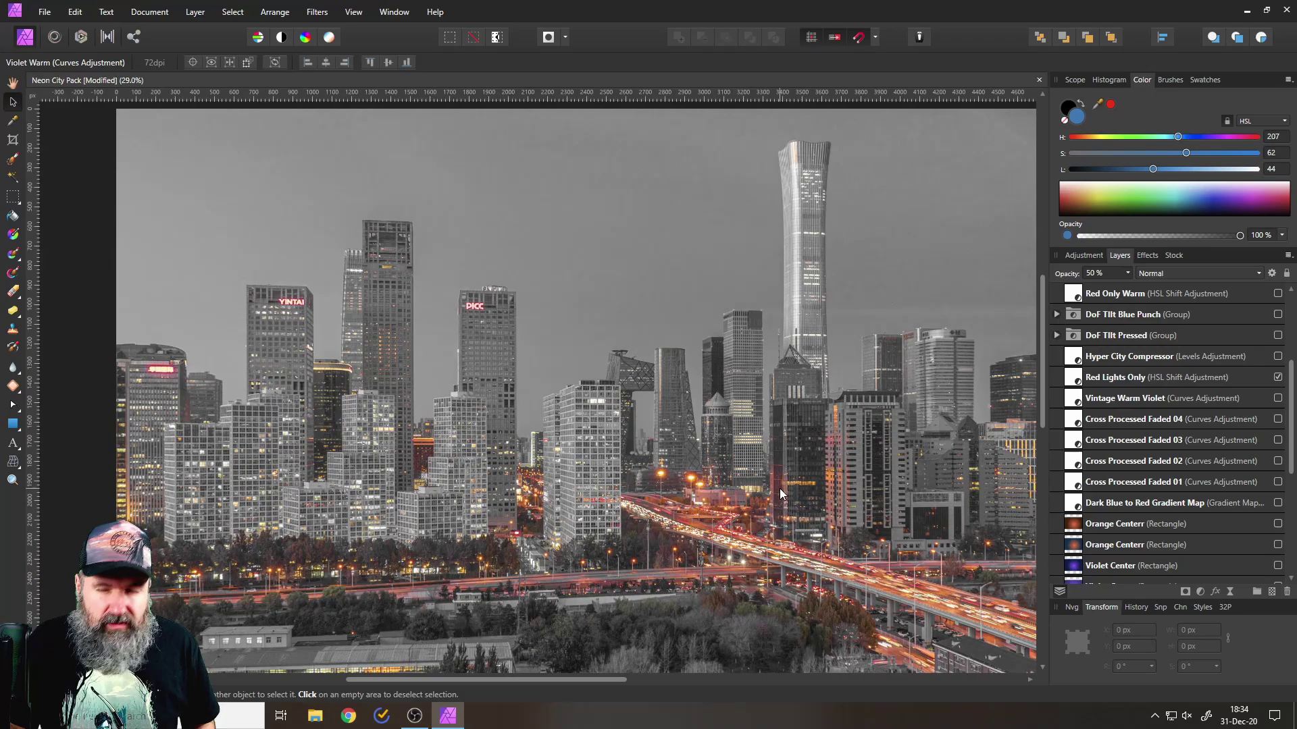
pyautogui.moveTo(756, 497); pyautogui.dragTo(705, 467)
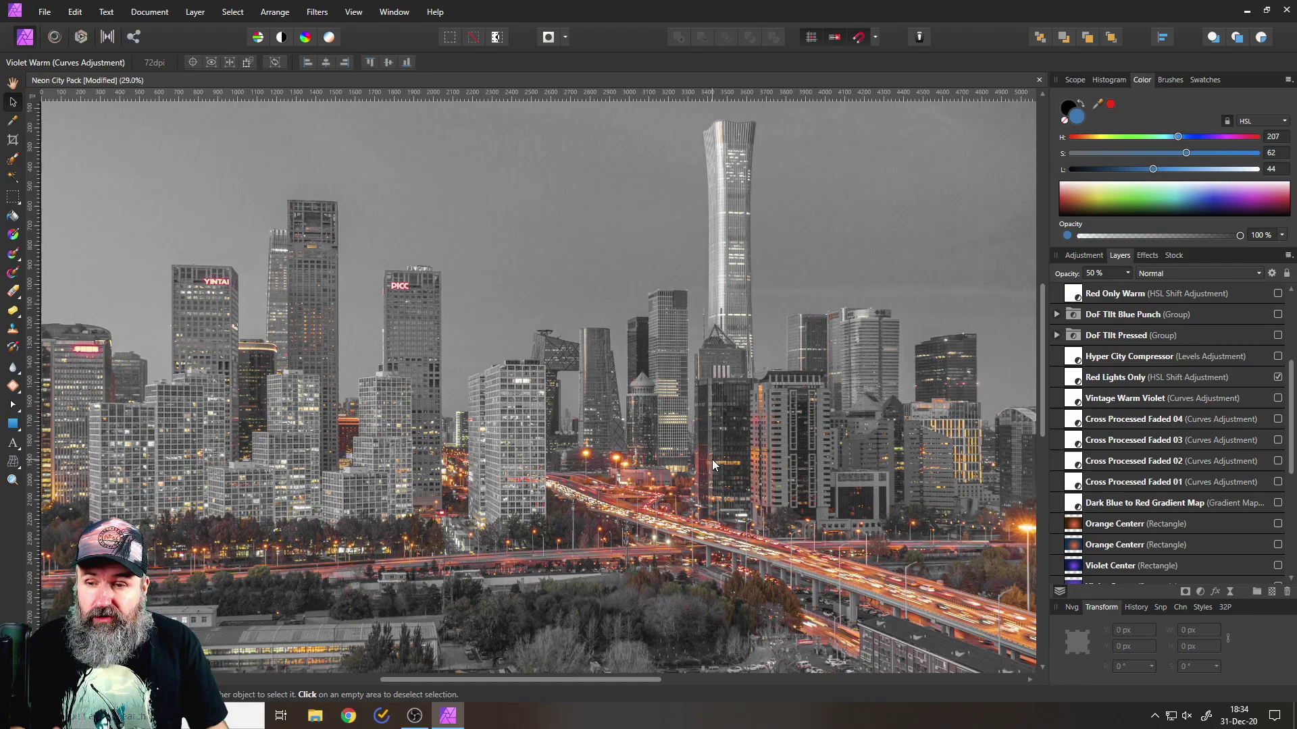
pyautogui.click(1278, 377)
pyautogui.click(1278, 335)
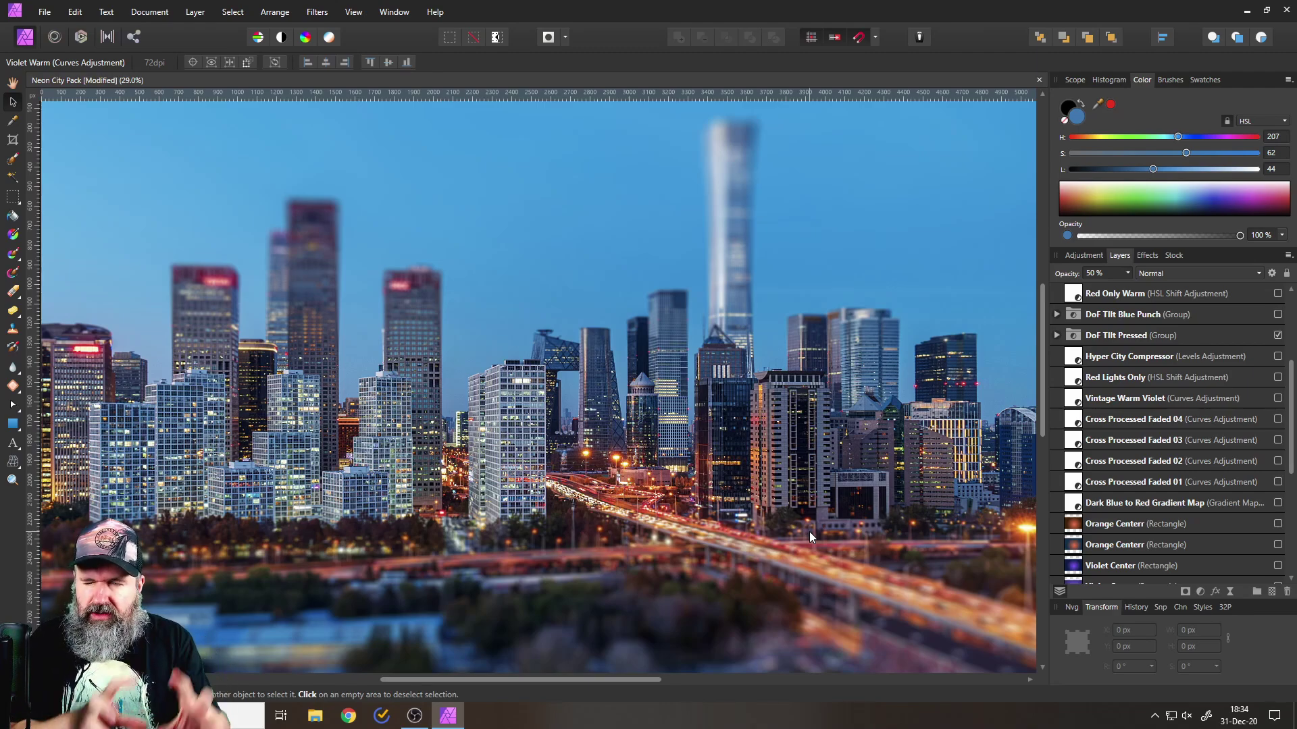
pyautogui.click(1277, 335)
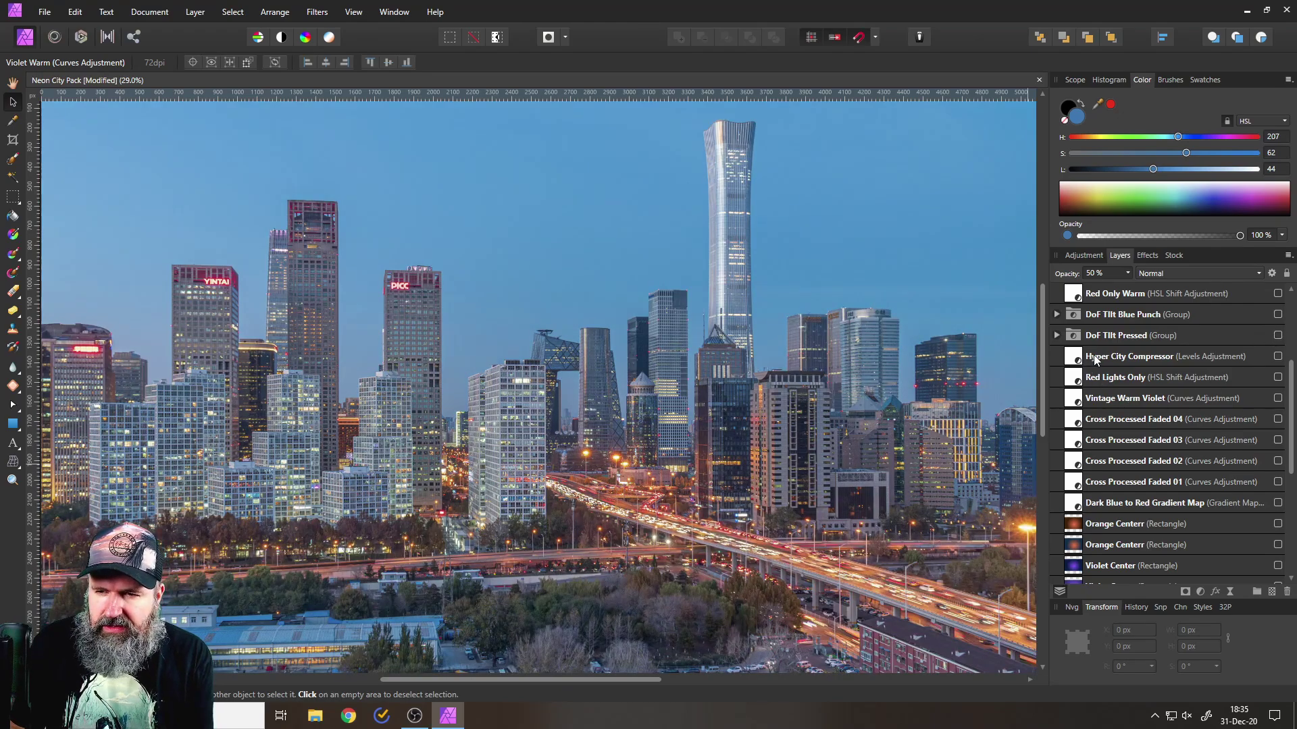
# - Turn on the Hyper City Compressor look and lower its opacity to 61%
pyautogui.click(1277, 356)
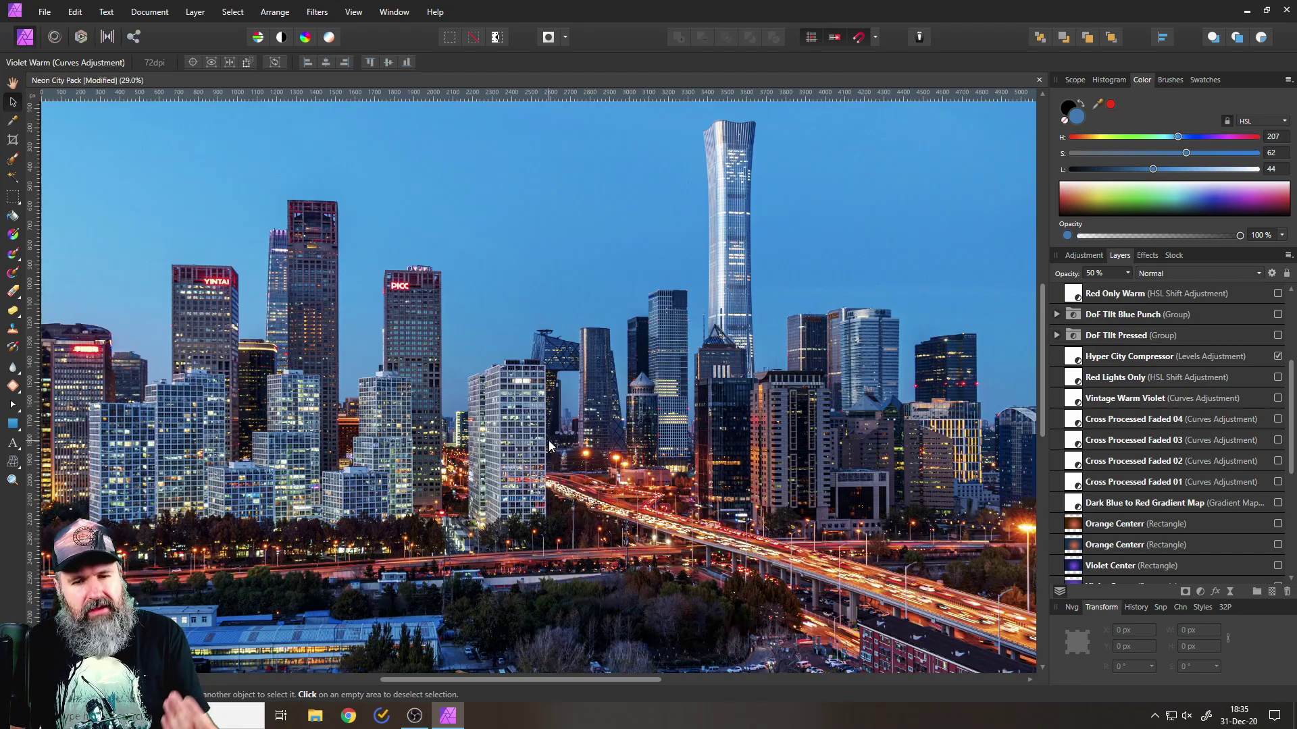
pyautogui.scroll(4, 524, 419)
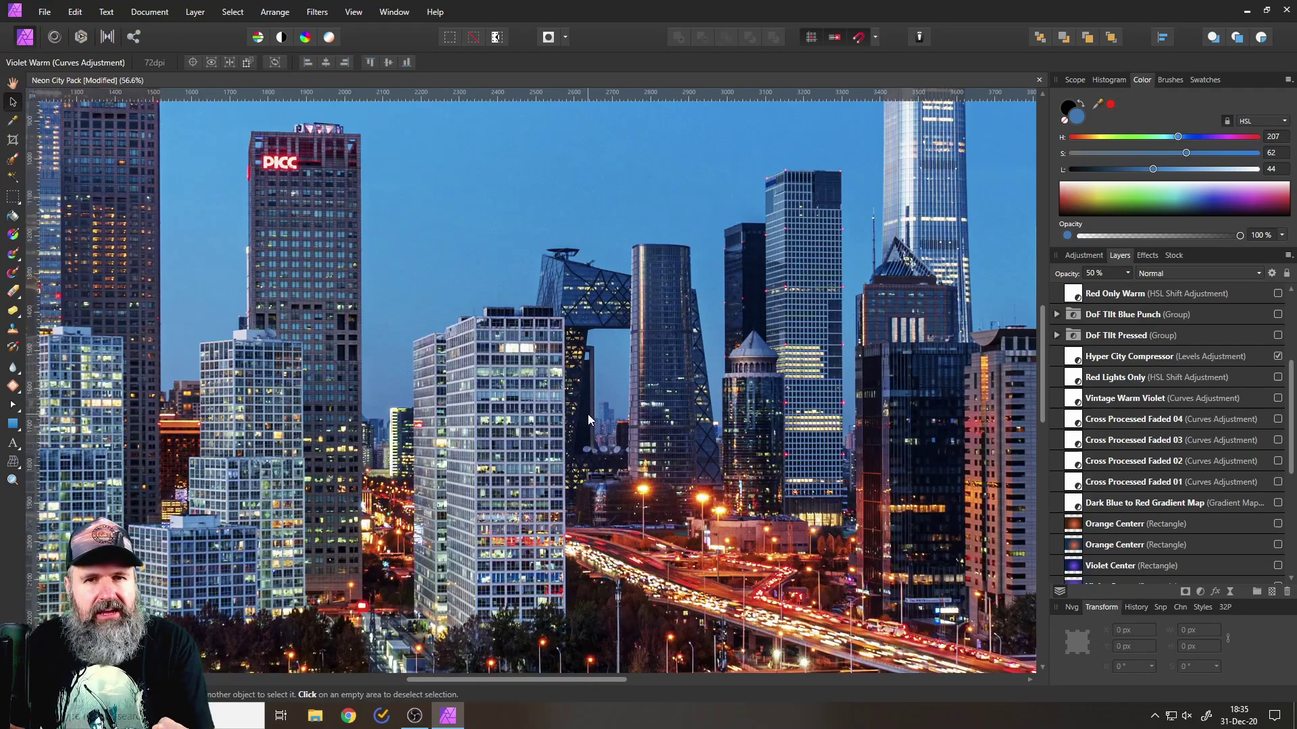
pyautogui.click(1084, 356)
pyautogui.click(1127, 274)
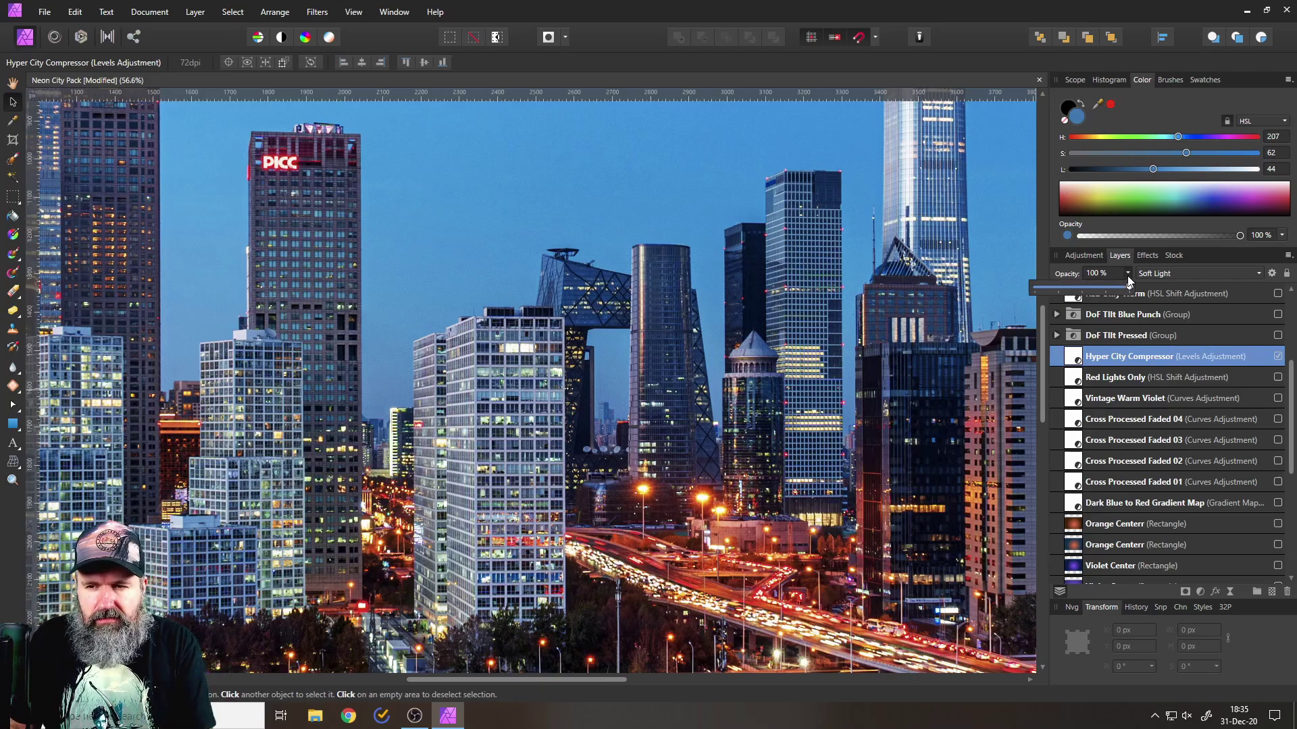
pyautogui.moveTo(1128, 286); pyautogui.dragTo(1093, 289)
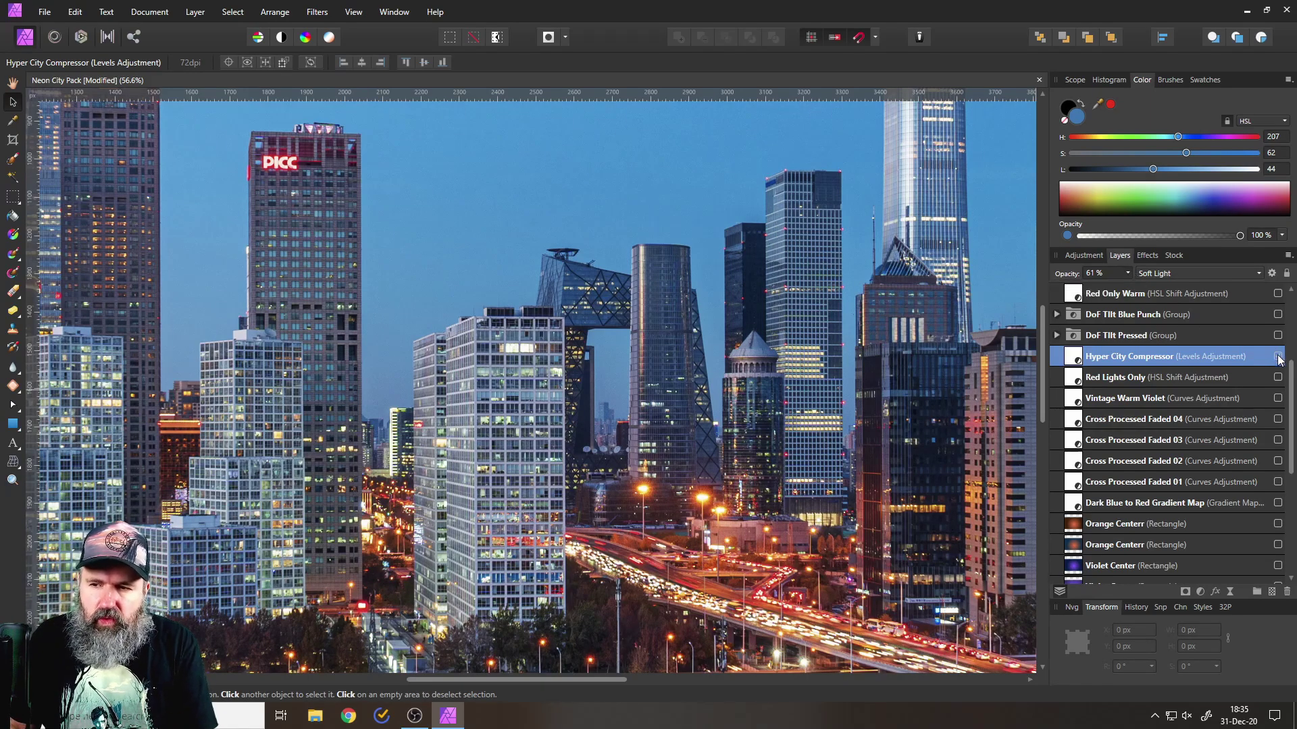
# - Compare the skyline with and without Hyper City Compressor, leaving it off and the full skyline in view
pyautogui.click(1278, 357)
pyautogui.click(1277, 357)
pyautogui.click(1278, 356)
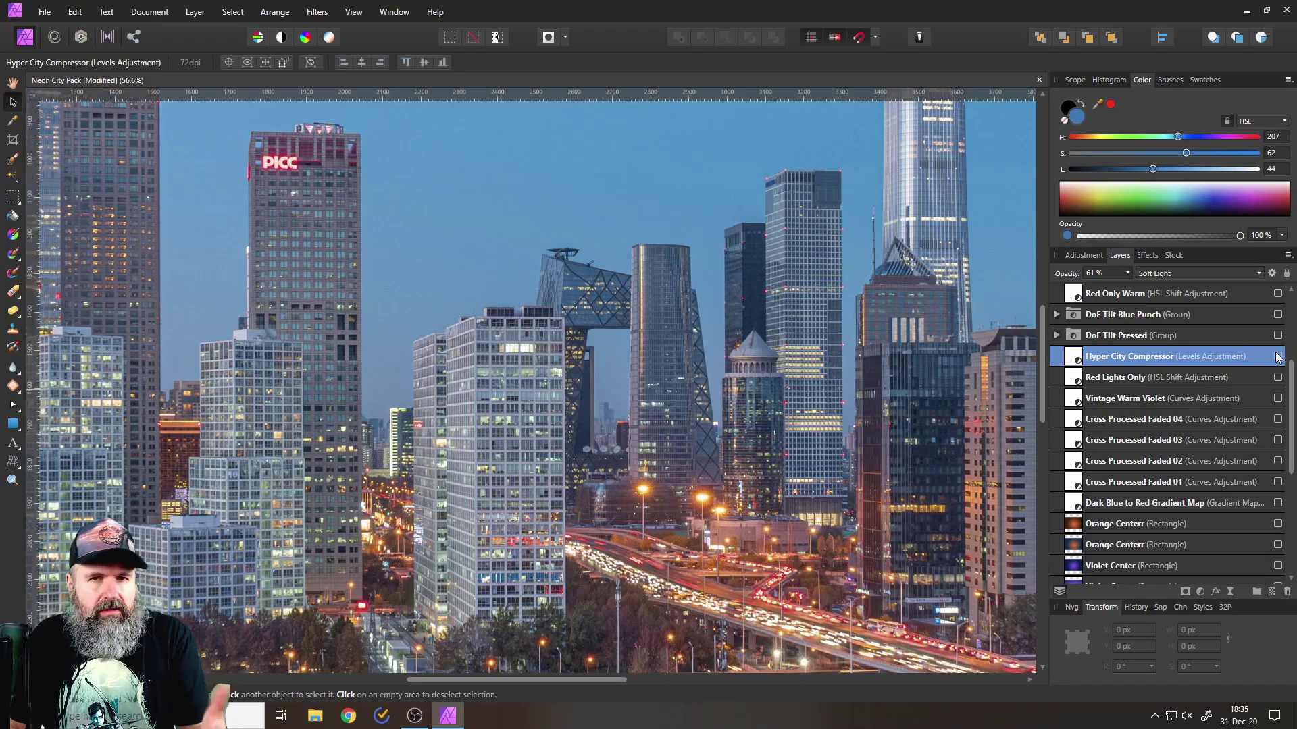
pyautogui.click(1277, 357)
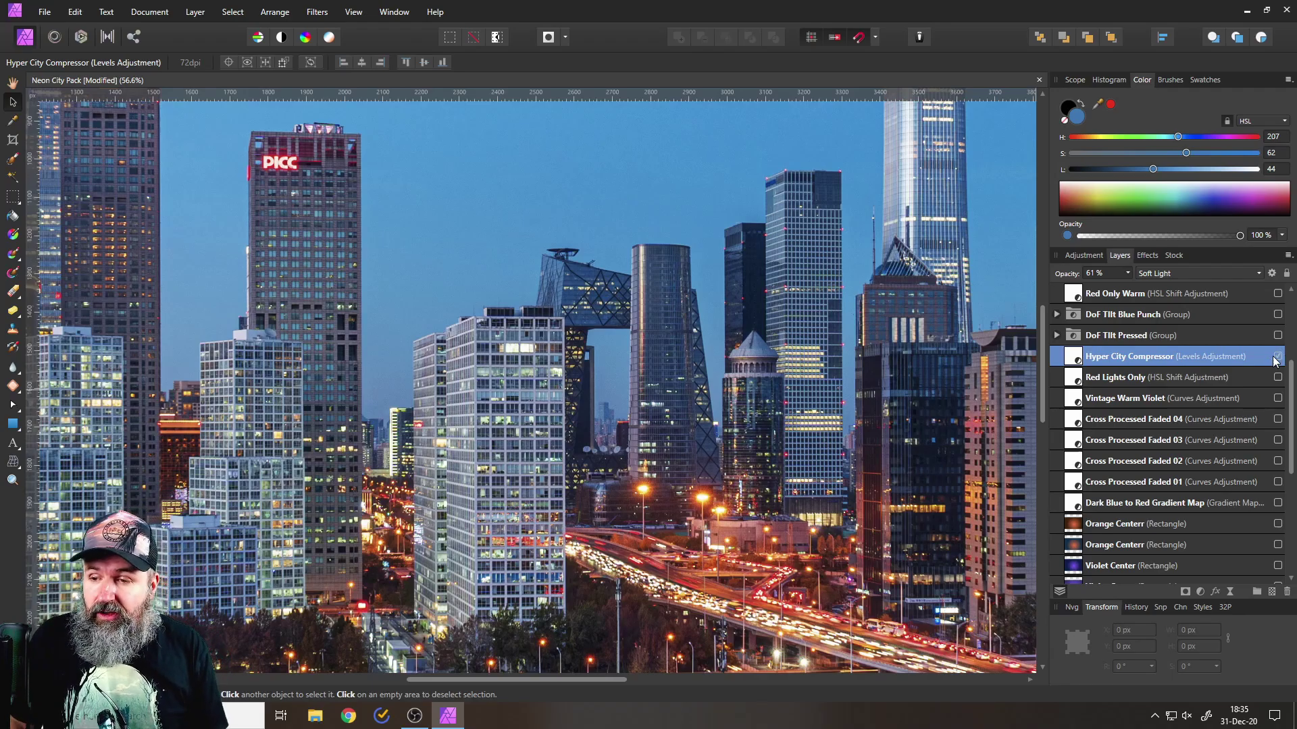
pyautogui.click(1277, 356)
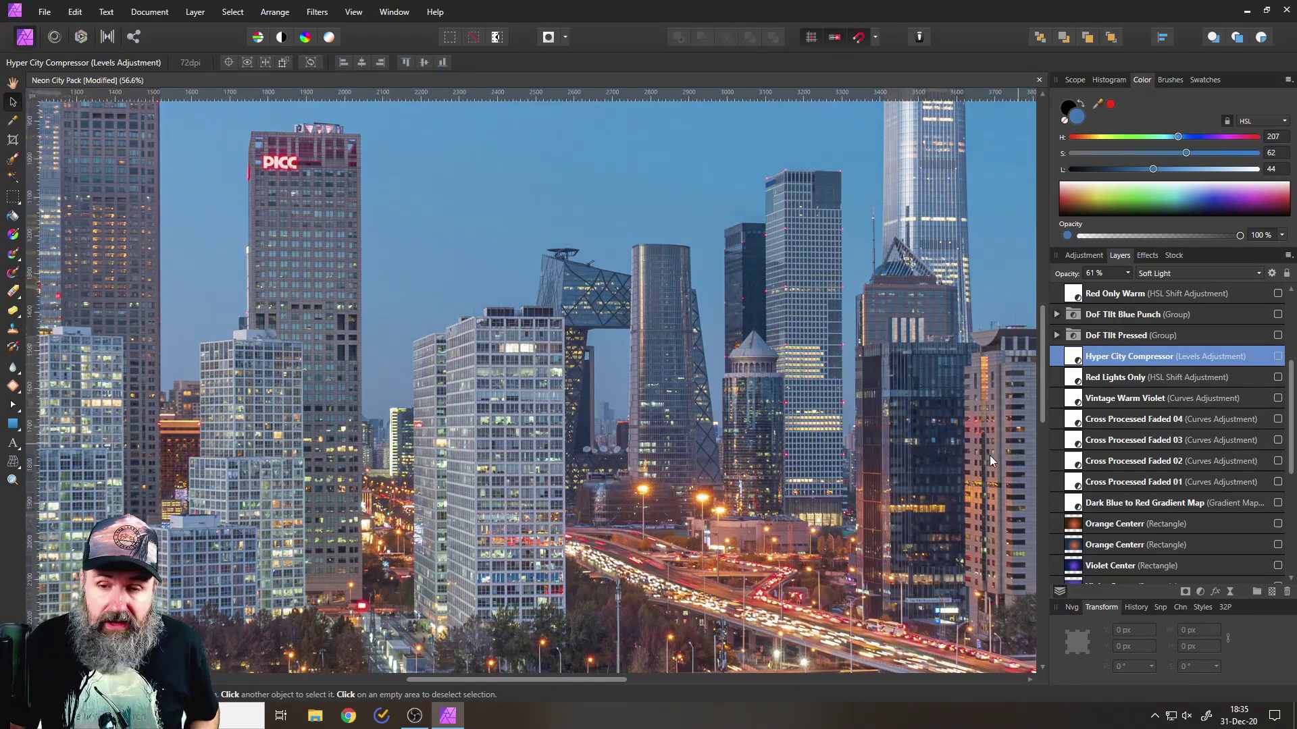
pyautogui.scroll(-3, 646, 408)
pyautogui.moveTo(759, 391); pyautogui.dragTo(675, 408)
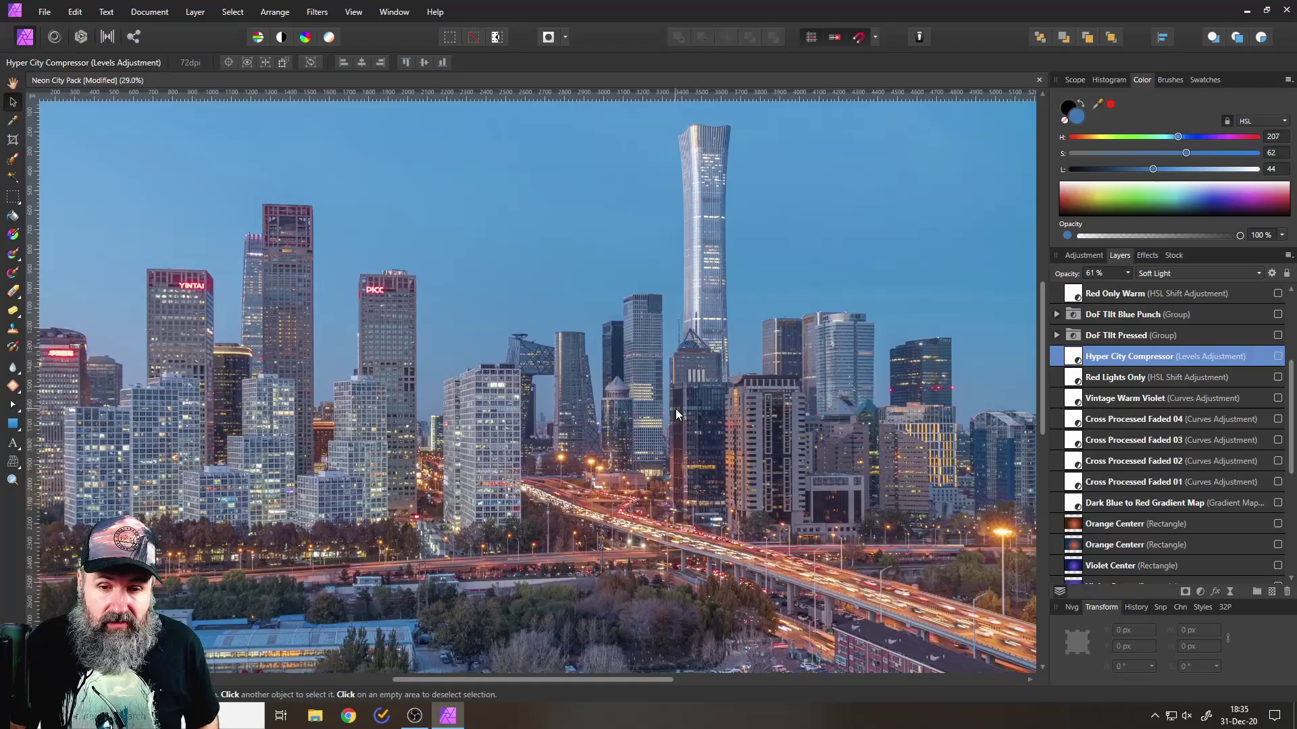
pyautogui.scroll(-4, 1218, 456)
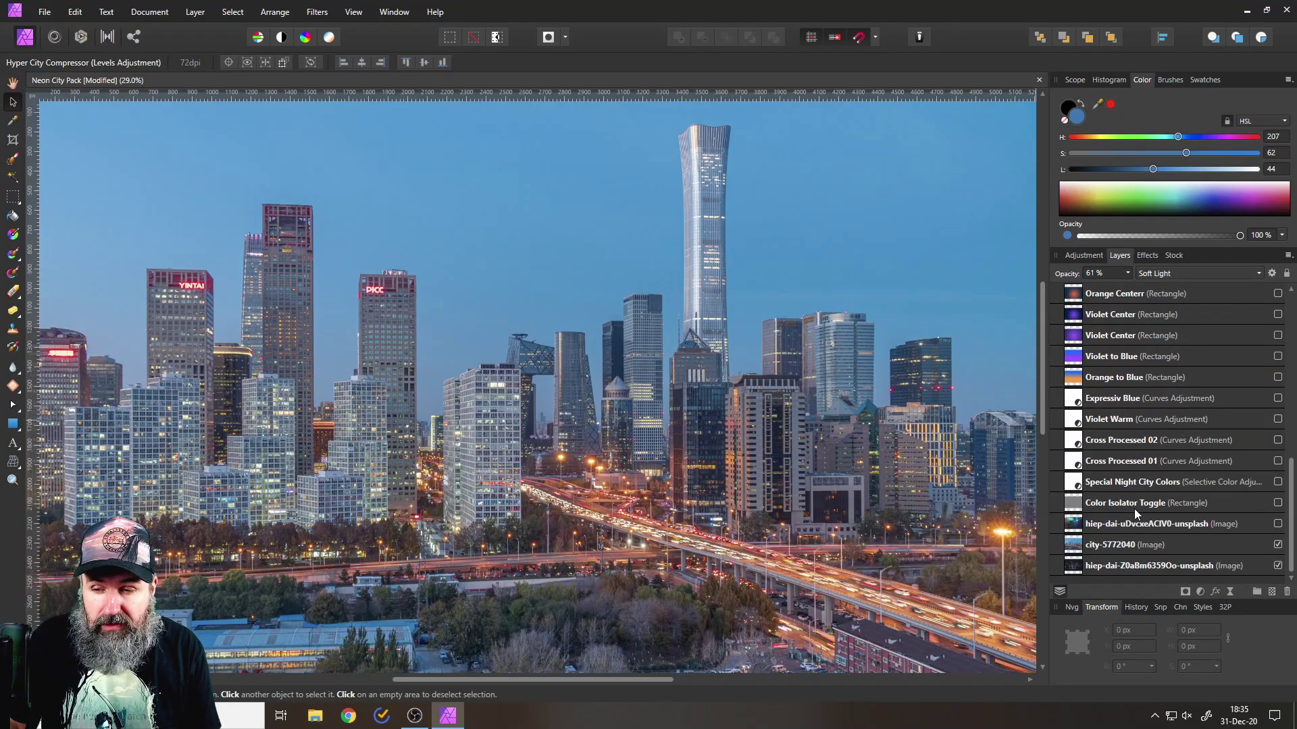
# - Select the Color Isolator Toggle rectangle layer in the Layers panel
pyautogui.click(1102, 502)
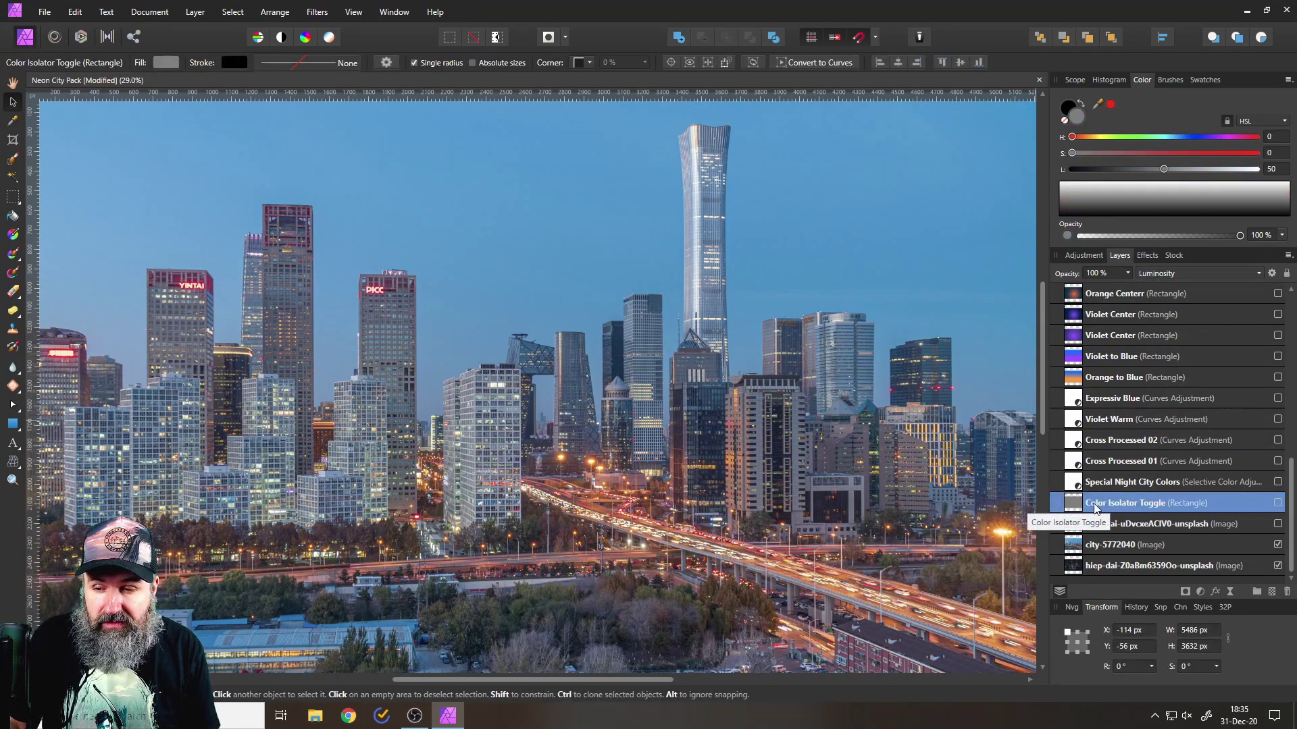